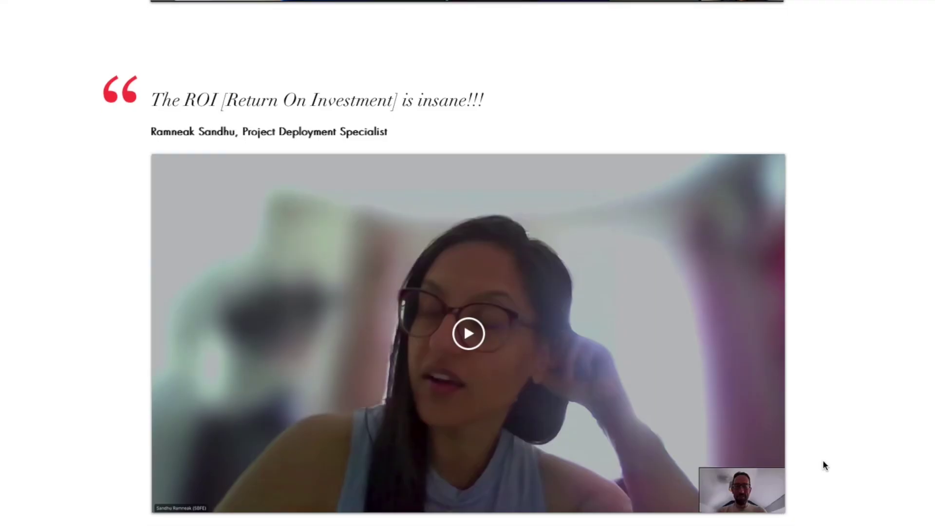
- Scroll the Copilot updates email down to the 'Improvements based on your feedback' tip on comparing files
{"action": "scroll", "coordinate": [823, 459], "scroll_direction": "down", "scroll_amount": 8}
{"action": "scroll", "coordinate": [419, 263], "scroll_direction": "down", "scroll_amount": 15}
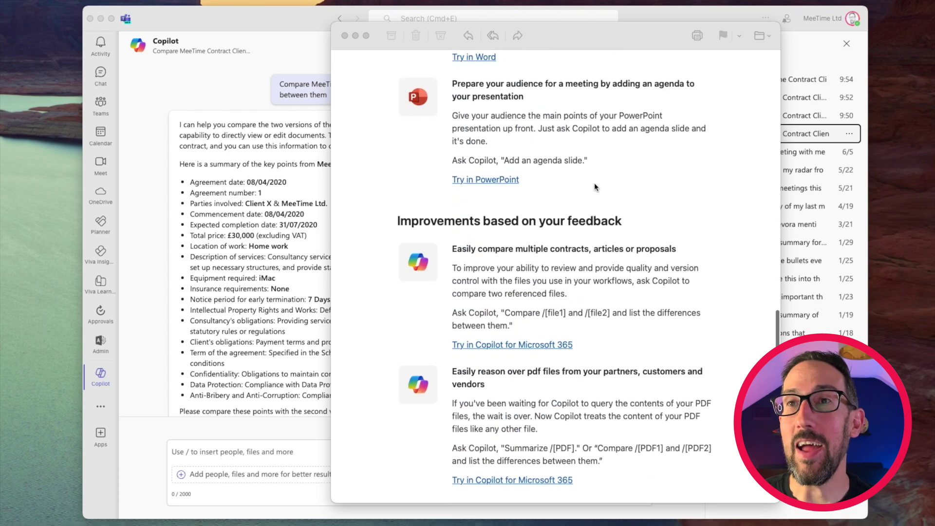
{"action": "scroll", "coordinate": [594, 187], "scroll_direction": "down", "scroll_amount": 3}
{"action": "scroll", "coordinate": [621, 228], "scroll_direction": "down", "scroll_amount": 2}
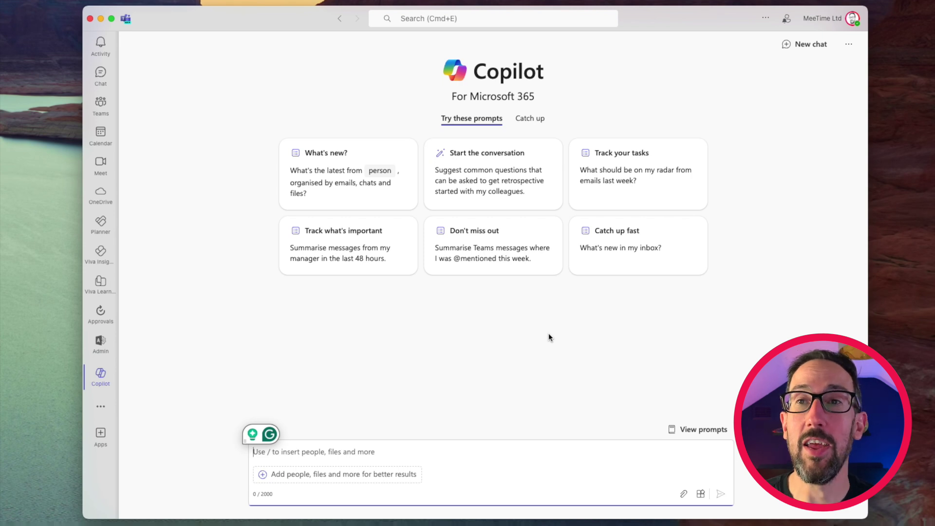
- Bring the MeeTime Contract Client X V1 Word window forward and scroll through its opening schedule
{"action": "key", "text": "ctrl+Up"}
{"action": "left_click", "coordinate": [342, 414]}
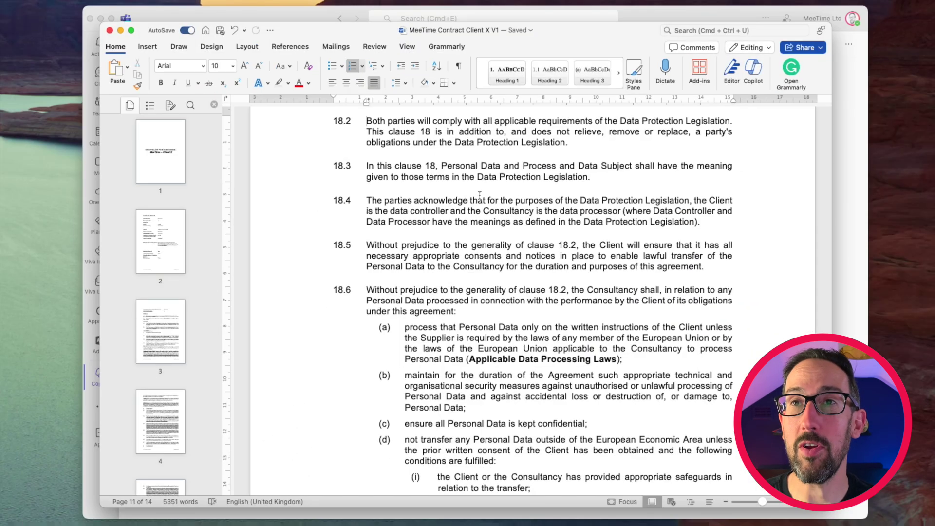
{"action": "scroll", "coordinate": [343, 414], "scroll_direction": "up", "scroll_amount": 20}
{"action": "scroll", "coordinate": [480, 196], "scroll_direction": "up", "scroll_amount": 15}
{"action": "scroll", "coordinate": [480, 195], "scroll_direction": "down", "scroll_amount": 10}
{"action": "scroll", "coordinate": [479, 195], "scroll_direction": "down", "scroll_amount": 15}
{"action": "scroll", "coordinate": [480, 195], "scroll_direction": "up", "scroll_amount": 10}
{"action": "scroll", "coordinate": [480, 195], "scroll_direction": "down", "scroll_amount": 5}
{"action": "scroll", "coordinate": [480, 195], "scroll_direction": "up", "scroll_amount": 3}
{"action": "scroll", "coordinate": [480, 196], "scroll_direction": "down", "scroll_amount": 1}
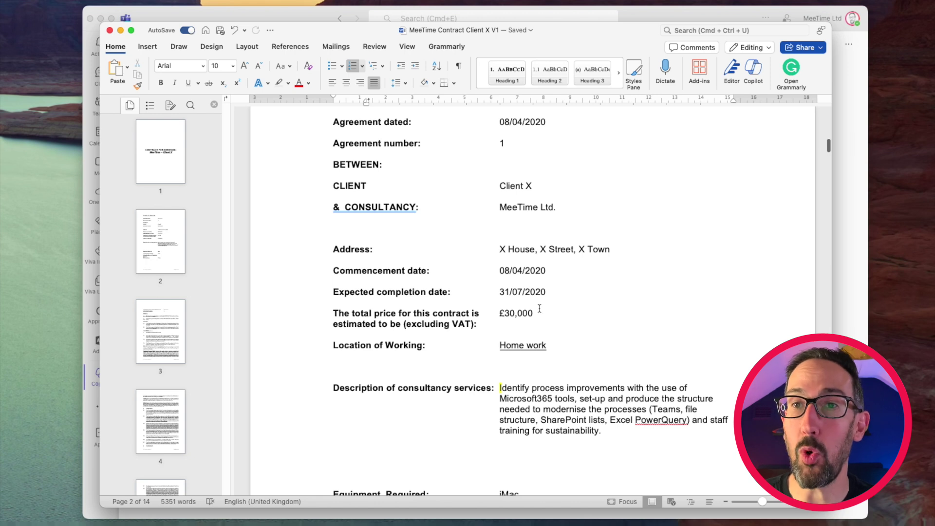
- Move further through the contract via the page-11 thumbnail, reviewing clause 11 and Intellectual Property
{"action": "scroll", "coordinate": [540, 308], "scroll_direction": "down", "scroll_amount": 4}
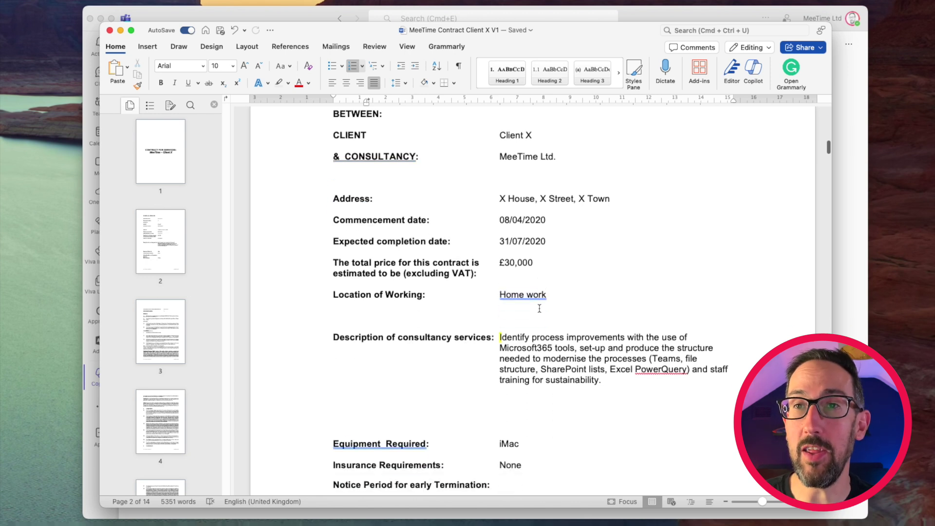
{"action": "scroll", "coordinate": [539, 308], "scroll_direction": "down", "scroll_amount": 20}
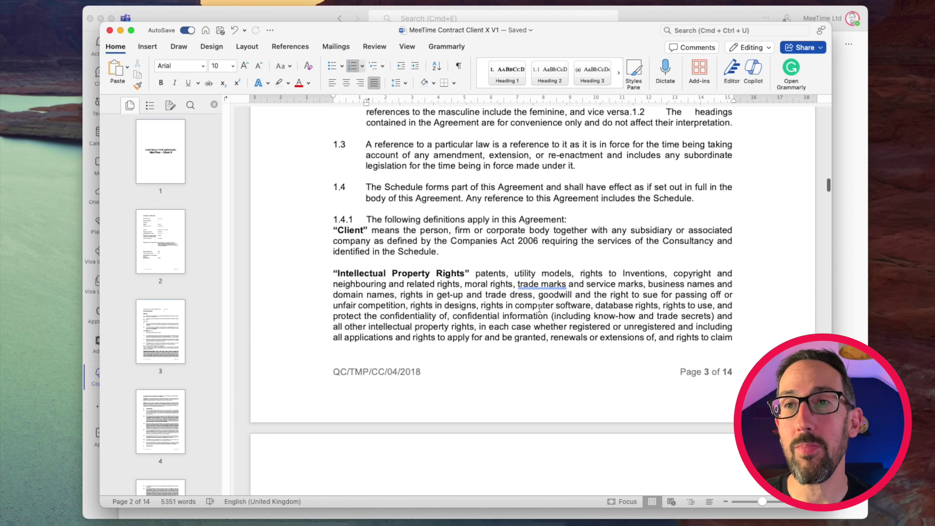
{"action": "scroll", "coordinate": [539, 308], "scroll_direction": "down", "scroll_amount": 20}
{"action": "scroll", "coordinate": [170, 329], "scroll_direction": "down", "scroll_amount": 15}
{"action": "left_click", "coordinate": [165, 399]}
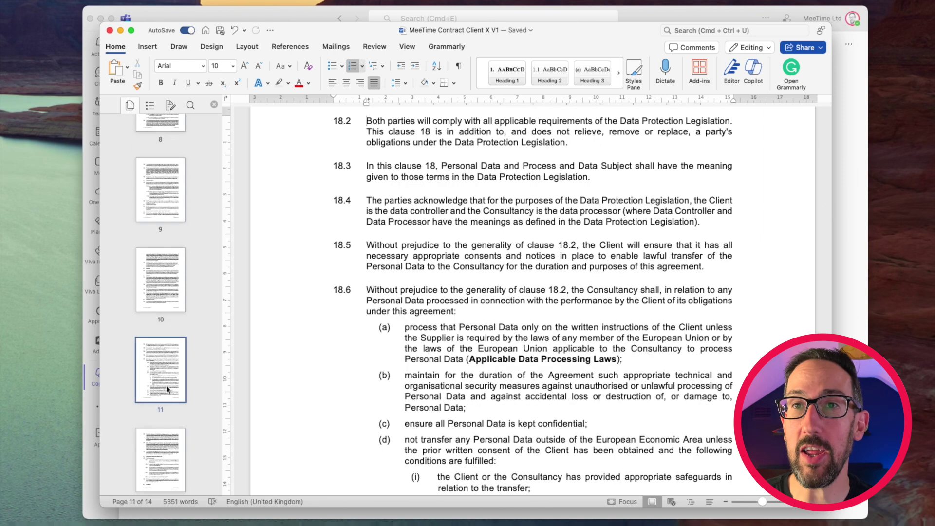
{"action": "scroll", "coordinate": [346, 322], "scroll_direction": "up", "scroll_amount": 20}
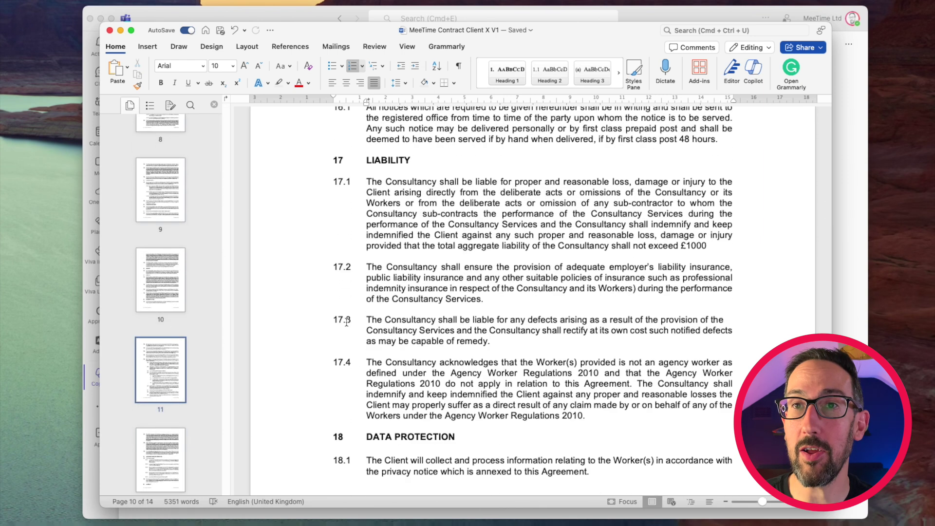
{"action": "scroll", "coordinate": [346, 323], "scroll_direction": "up", "scroll_amount": 20}
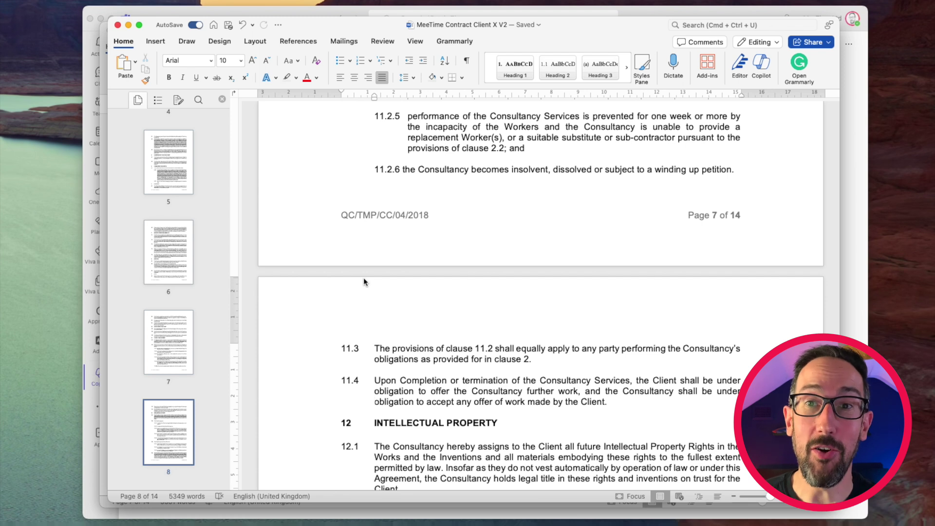
{"action": "scroll", "coordinate": [416, 188], "scroll_direction": "up", "scroll_amount": 20}
{"action": "scroll", "coordinate": [417, 188], "scroll_direction": "down", "scroll_amount": 10}
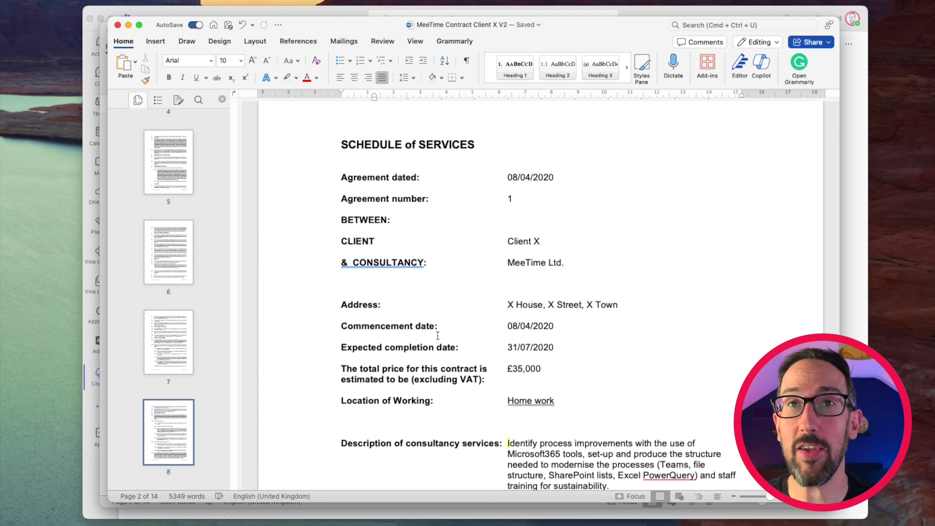
{"action": "left_click", "coordinate": [382, 268]}
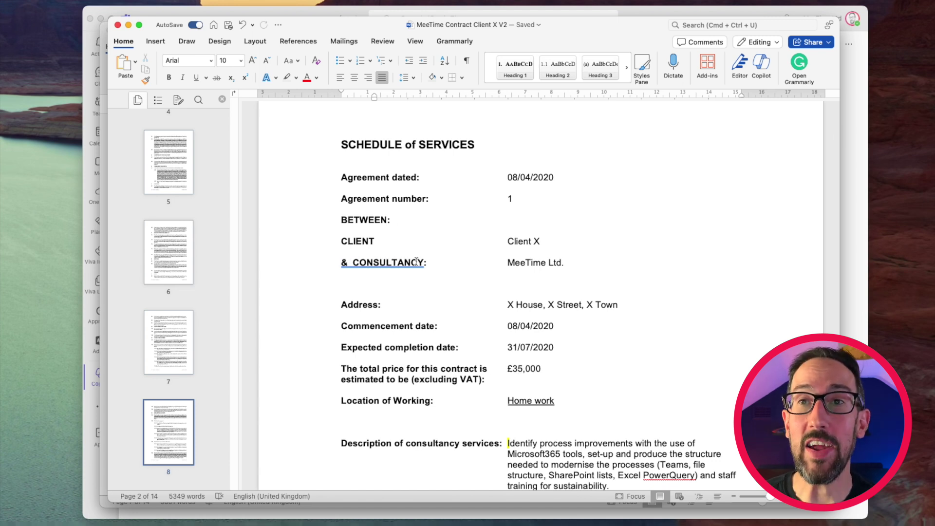
- Check the Finder Contracts folder for V1 and V2 Word and PDF files, then return to Teams Copilot
{"action": "key", "text": "ctrl+Up"}
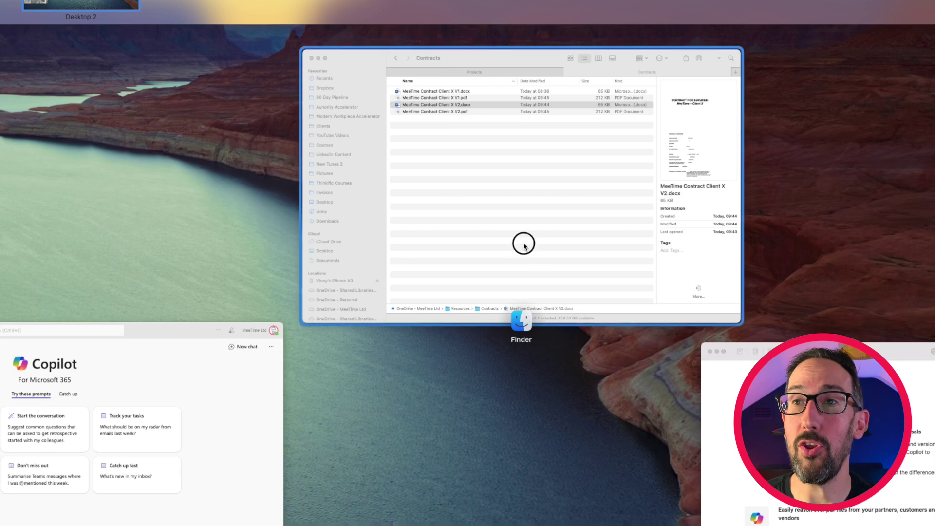
{"action": "left_click", "coordinate": [524, 240]}
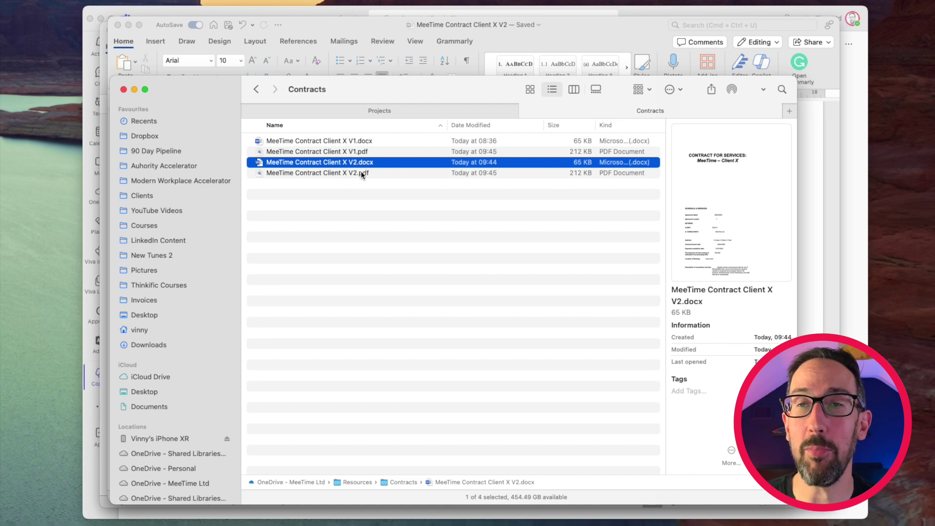
{"action": "key", "text": "ctrl+Up"}
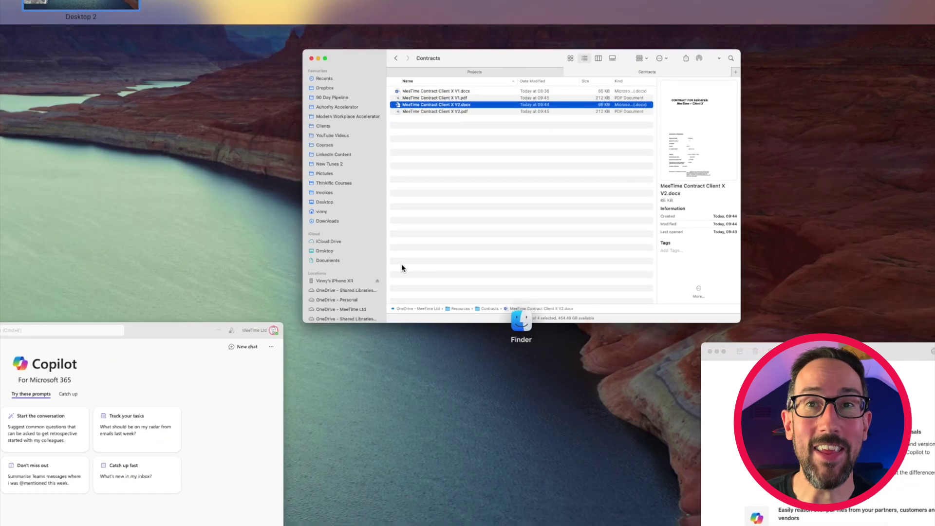
{"action": "left_click", "coordinate": [177, 372]}
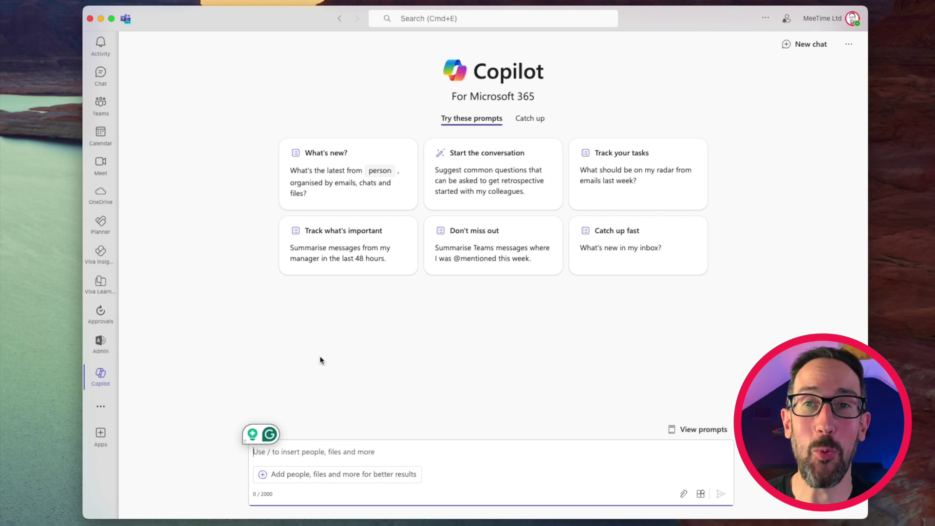
- Switch to the Copilot tips email and select the 'Compare /[PDF1] and /[PDF2]…' sample prompt
{"action": "key", "text": "ctrl+Up"}
{"action": "left_click", "coordinate": [726, 440]}
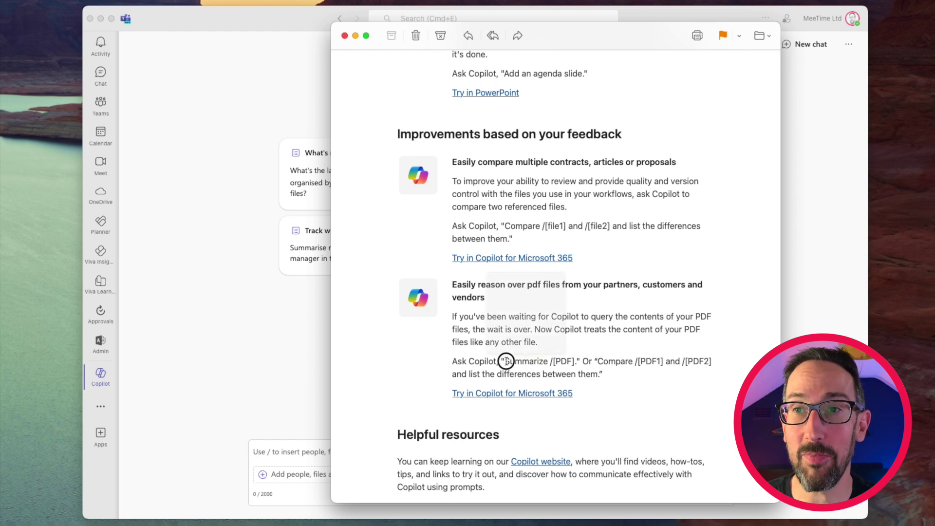
{"action": "left_click_drag", "start_coordinate": [598, 361], "coordinate": [599, 374]}
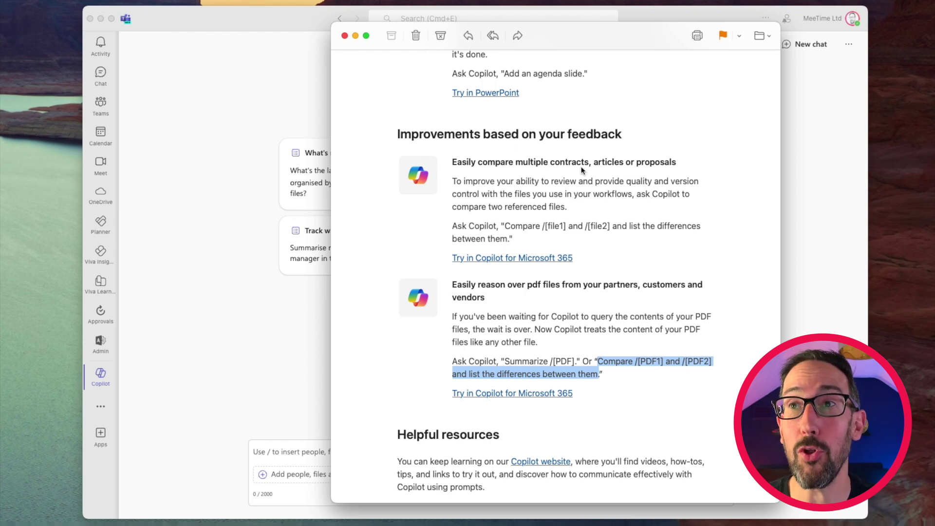
- Paste the comparison prompt into Copilot and replace [PDF1] with MeeTime Contract Client X V1.pdf
{"action": "left_click", "coordinate": [295, 451]}
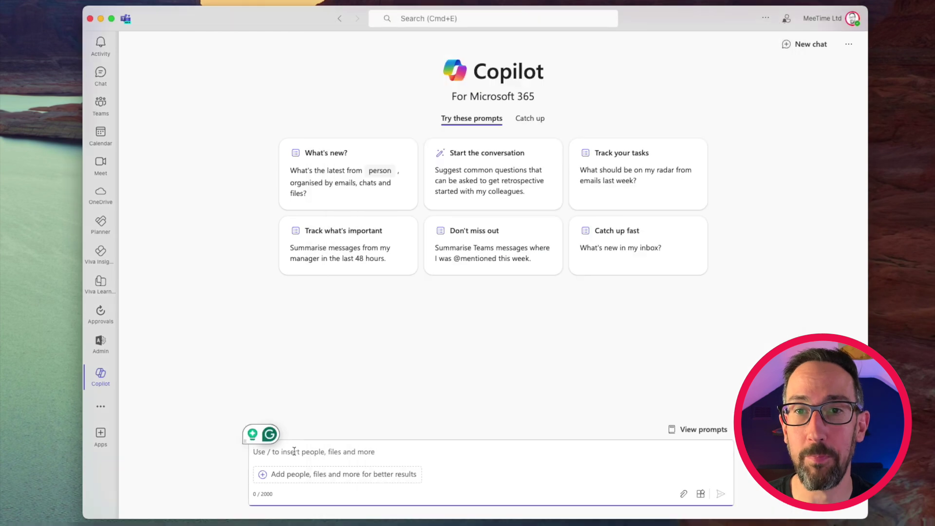
{"action": "type", "text": "Compare /[PDF1] and /[PDF2] and list the differences between them."}
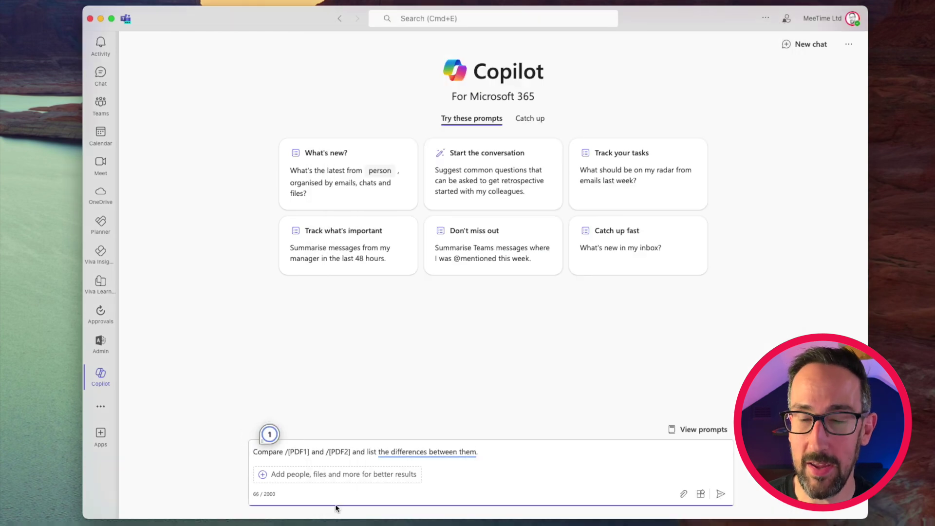
{"action": "double_click", "coordinate": [298, 452]}
{"action": "key", "text": "BackSpace"}
{"action": "type", "text": "meetime contra"}
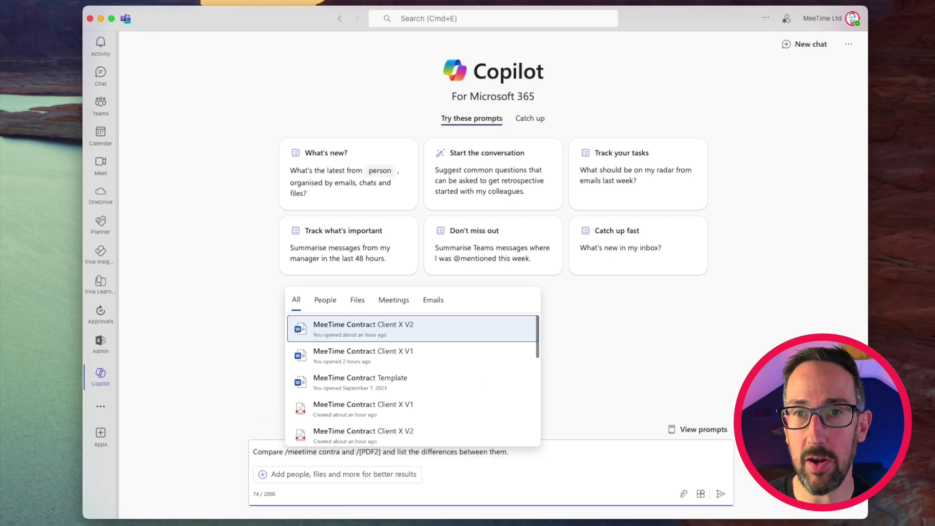
{"action": "left_click", "coordinate": [404, 410]}
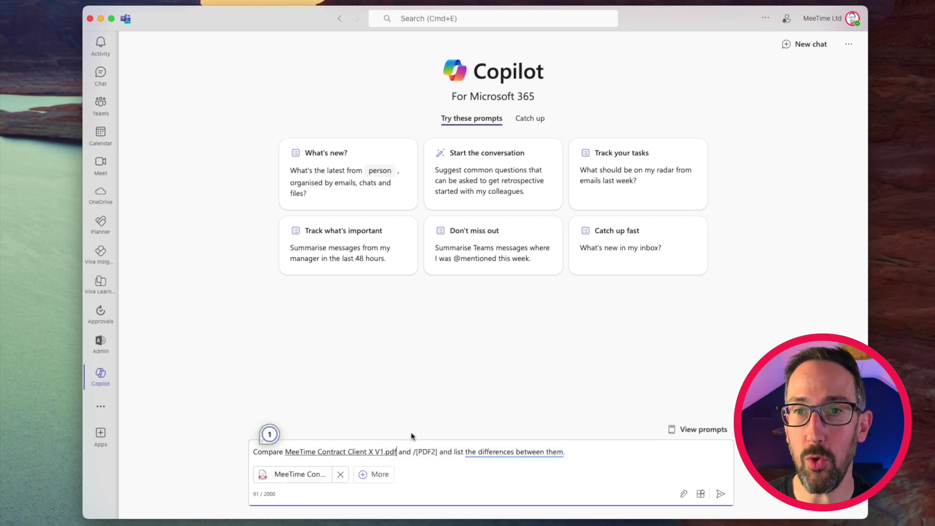
- Replace [PDF2] with MeeTime Contract Client X V2.pdf and send the comparison request
{"action": "left_click", "coordinate": [436, 452]}
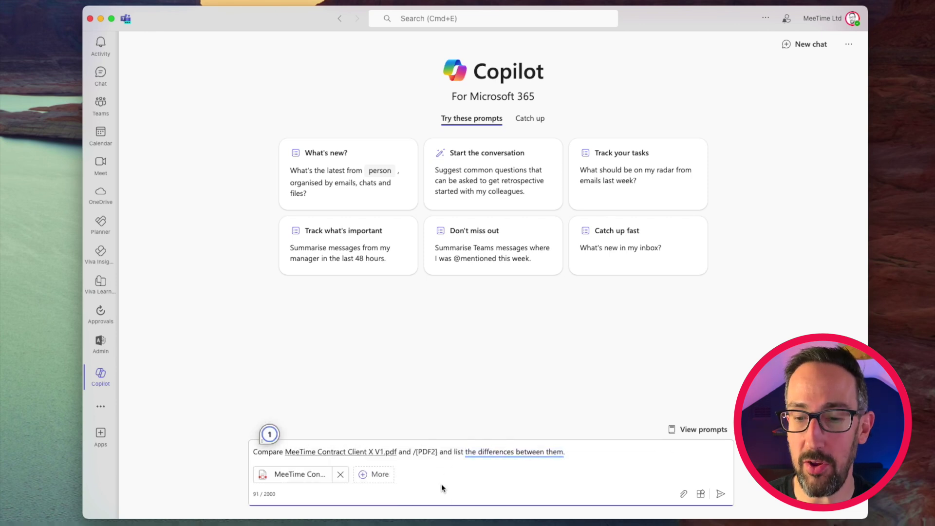
{"action": "key", "text": "BackSpace"}
{"action": "key", "text": "BackSpace"}
{"action": "key", "text": "BackSpace"}
{"action": "key", "text": "BackSpace"}
{"action": "key", "text": "BackSpace"}
{"action": "key", "text": "BackSpace"}
{"action": "type", "text": "meetime contr"}
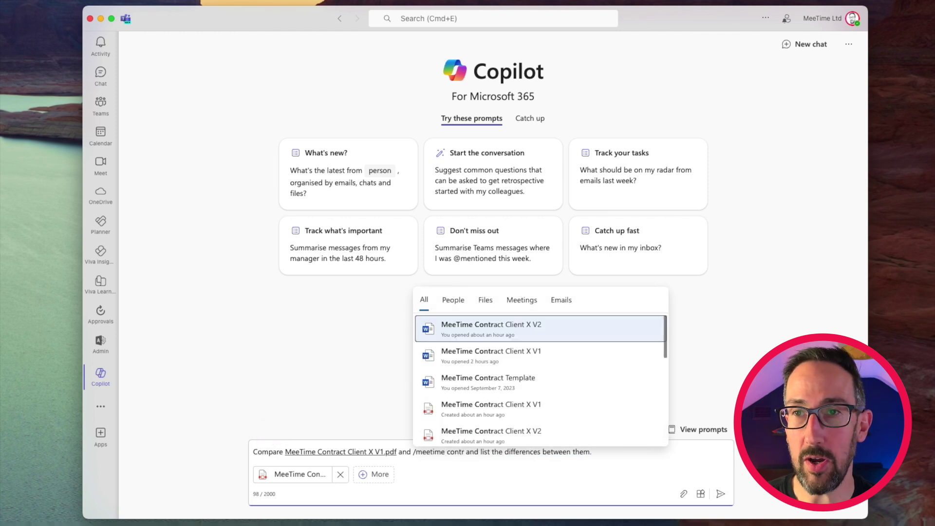
{"action": "left_click", "coordinate": [491, 432]}
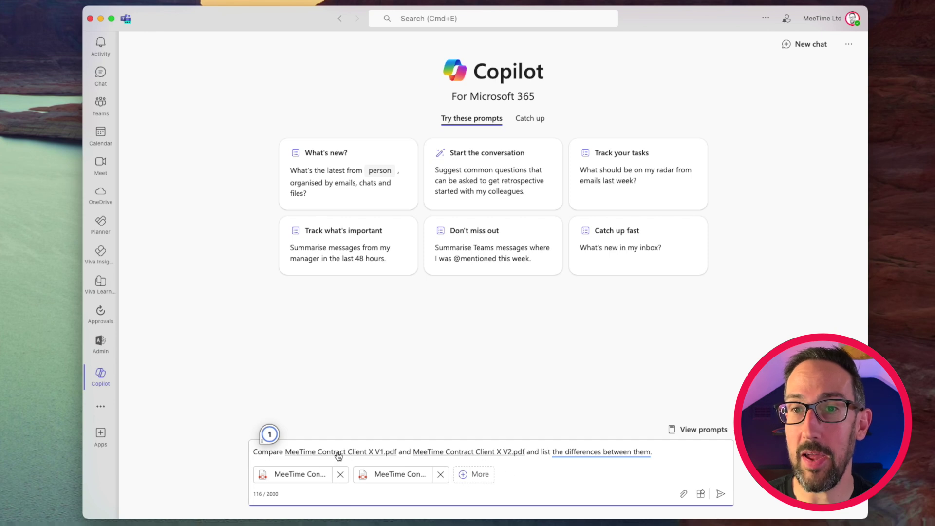
{"action": "left_click", "coordinate": [599, 452]}
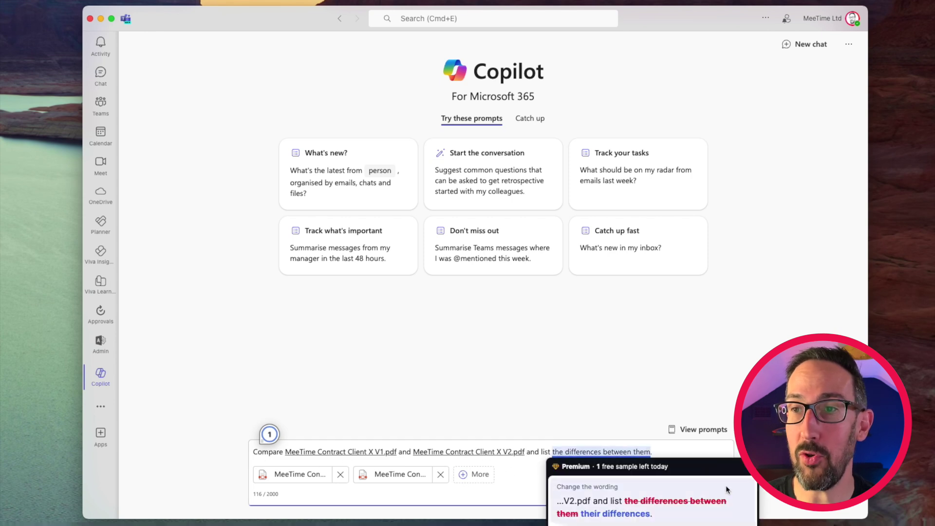
{"action": "left_click", "coordinate": [722, 494]}
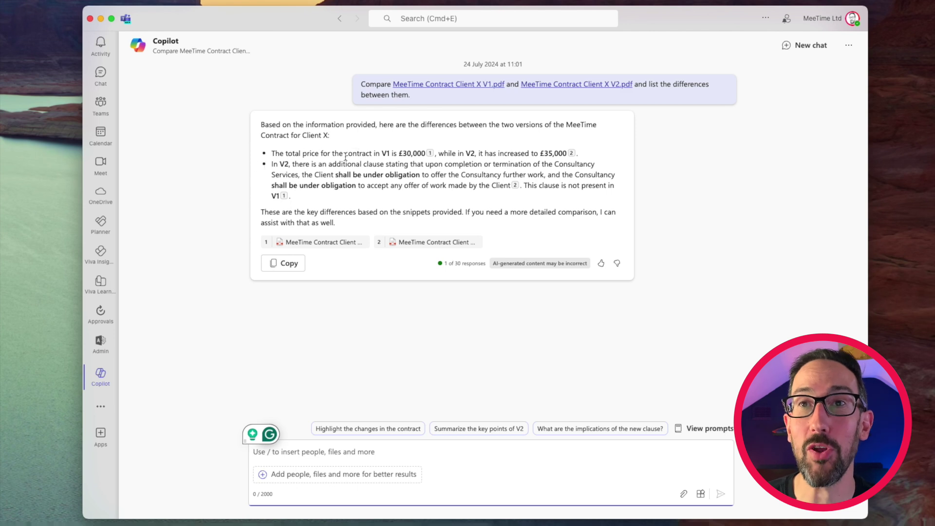
- Check the citation markers in Copilot's reply on the £30,000-to-£35,000 price change and further-work clause
{"action": "mouse_move", "coordinate": [430, 154]}
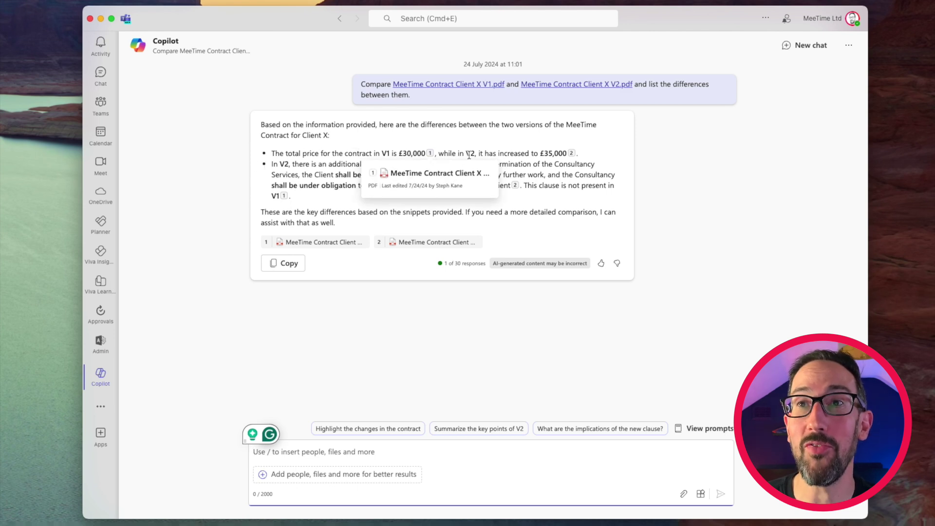
{"action": "mouse_move", "coordinate": [573, 155]}
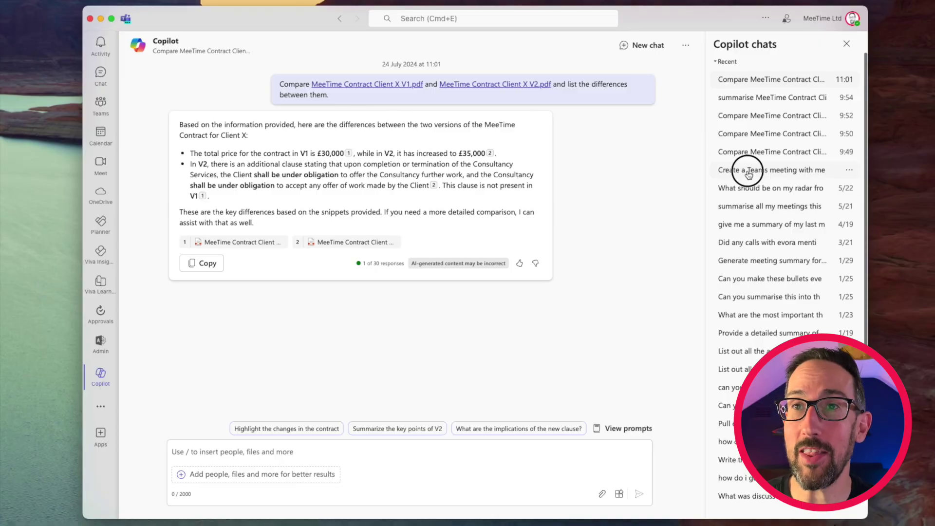
- Open the 9:49 contract comparison chat and read through its V1 summary
{"action": "left_click", "coordinate": [748, 171]}
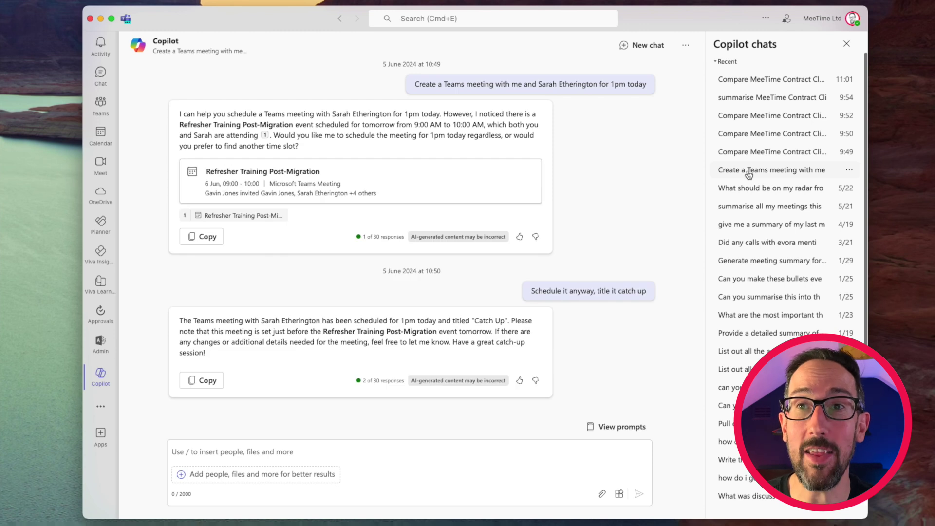
{"action": "key", "text": "Up"}
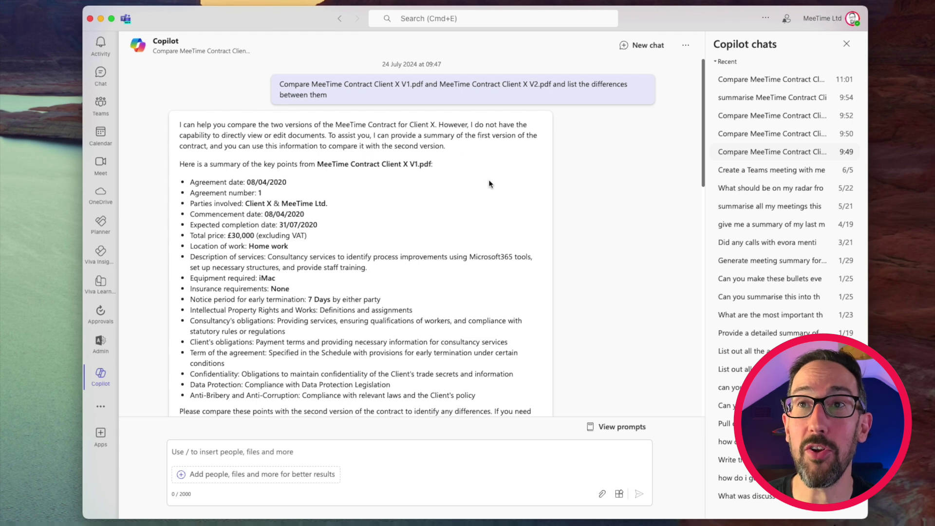
{"action": "scroll", "coordinate": [489, 184], "scroll_direction": "down", "scroll_amount": 2}
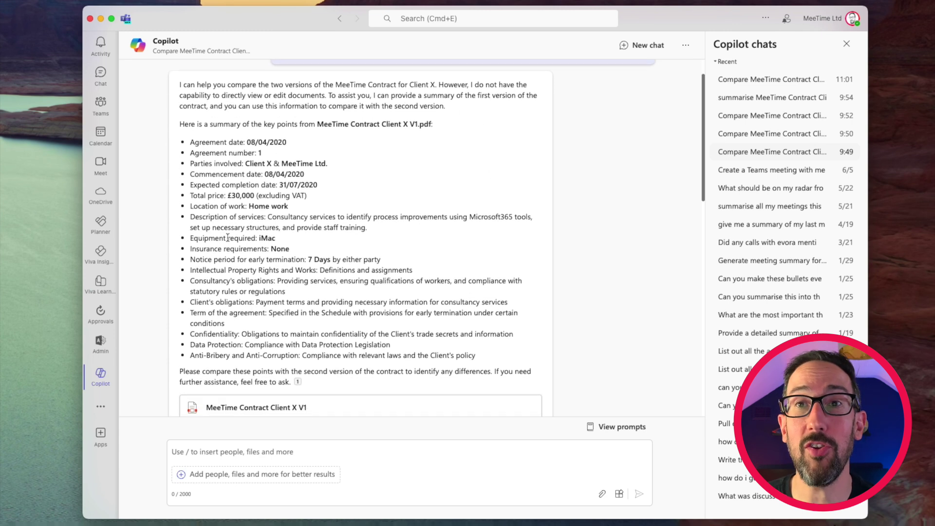
{"action": "scroll", "coordinate": [430, 198], "scroll_direction": "down", "scroll_amount": 1}
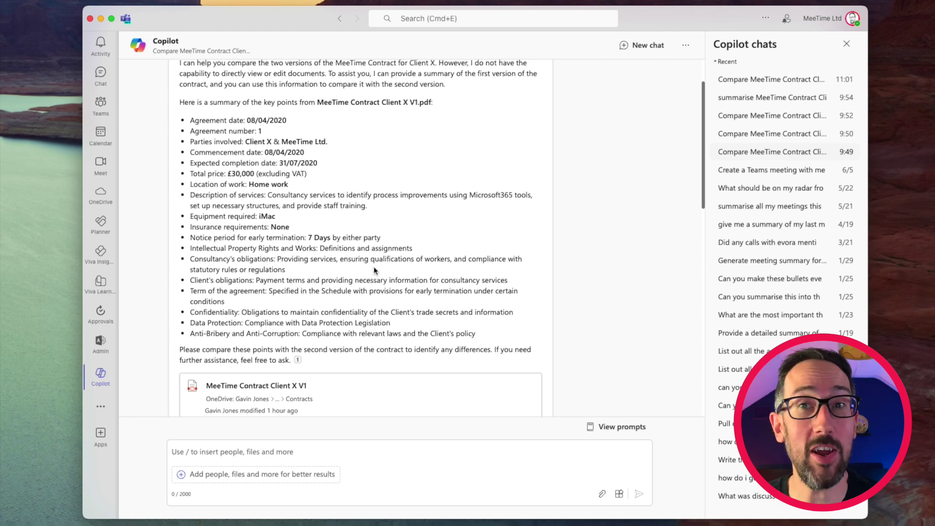
{"action": "scroll", "coordinate": [373, 267], "scroll_direction": "down", "scroll_amount": 5}
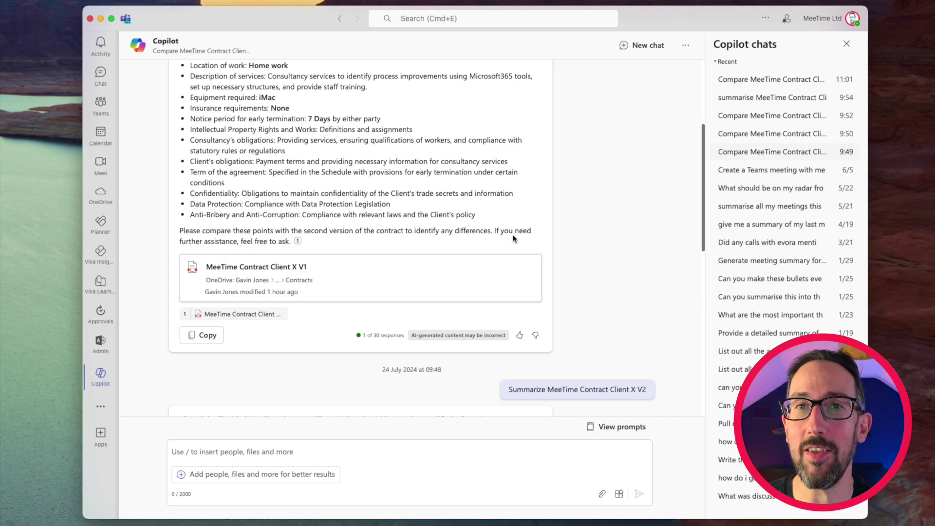
{"action": "scroll", "coordinate": [513, 239], "scroll_direction": "down", "scroll_amount": 5}
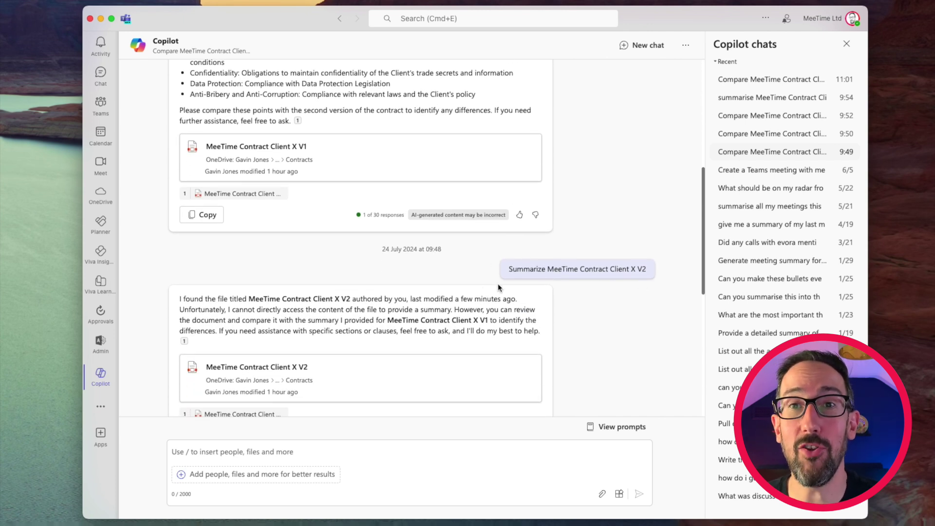
- Scroll down to Copilot's five-method advice on comparing the documents effectively
{"action": "scroll", "coordinate": [484, 288], "scroll_direction": "down", "scroll_amount": 2}
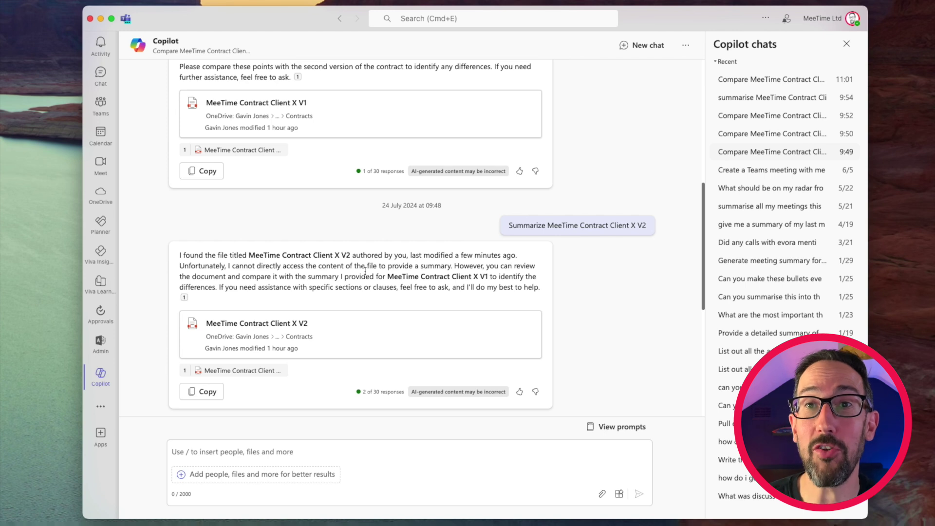
{"action": "scroll", "coordinate": [366, 271], "scroll_direction": "down", "scroll_amount": 1}
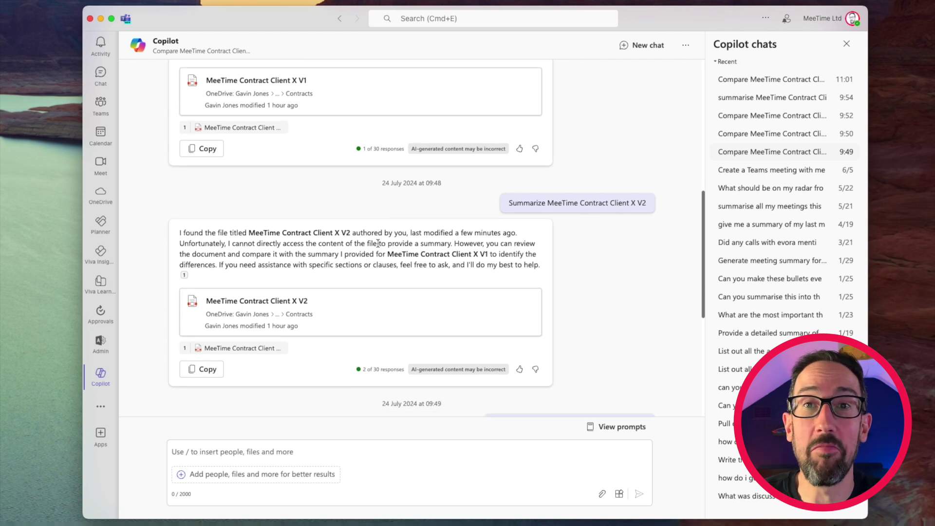
{"action": "scroll", "coordinate": [390, 240], "scroll_direction": "down", "scroll_amount": 4}
{"action": "scroll", "coordinate": [391, 240], "scroll_direction": "down", "scroll_amount": 3}
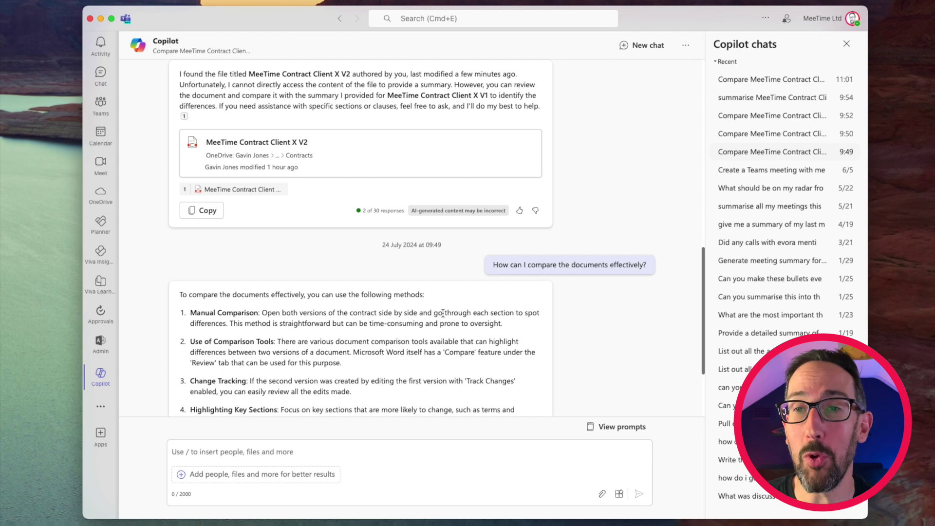
{"action": "scroll", "coordinate": [510, 291], "scroll_direction": "down", "scroll_amount": 1}
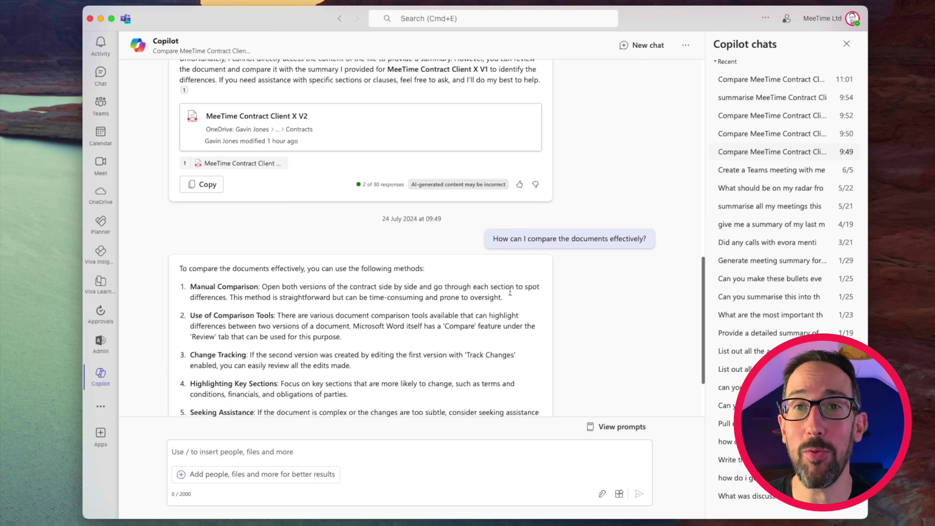
{"action": "scroll", "coordinate": [510, 291], "scroll_direction": "down", "scroll_amount": 2}
{"action": "scroll", "coordinate": [510, 291], "scroll_direction": "down", "scroll_amount": 1}
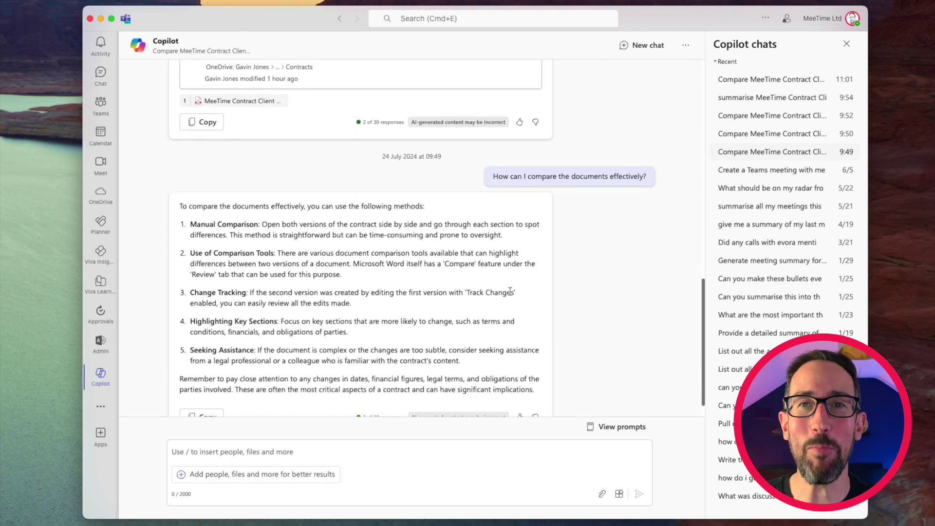
{"action": "scroll", "coordinate": [495, 257], "scroll_direction": "down", "scroll_amount": 1}
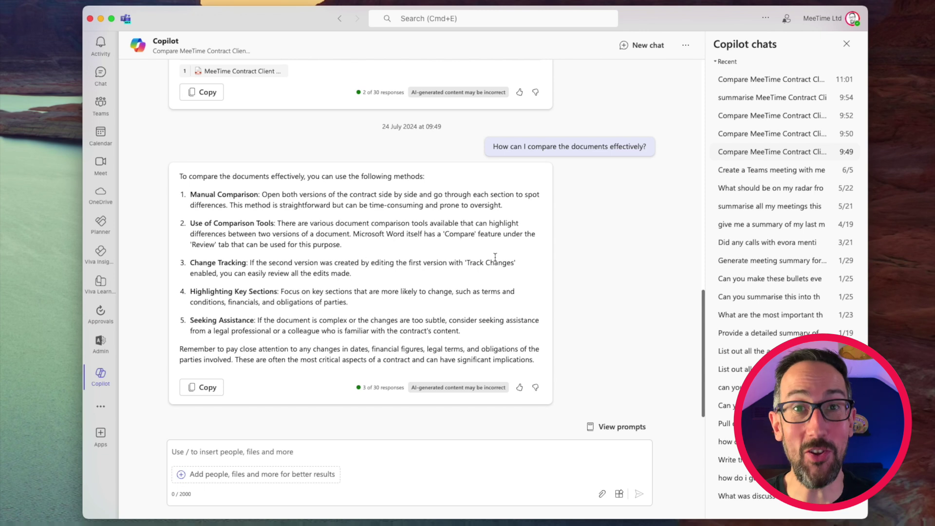
- Open the 9:50 and 9:52 comparison chats, ending on the 9:54 contract-summary chat
{"action": "left_click", "coordinate": [756, 139]}
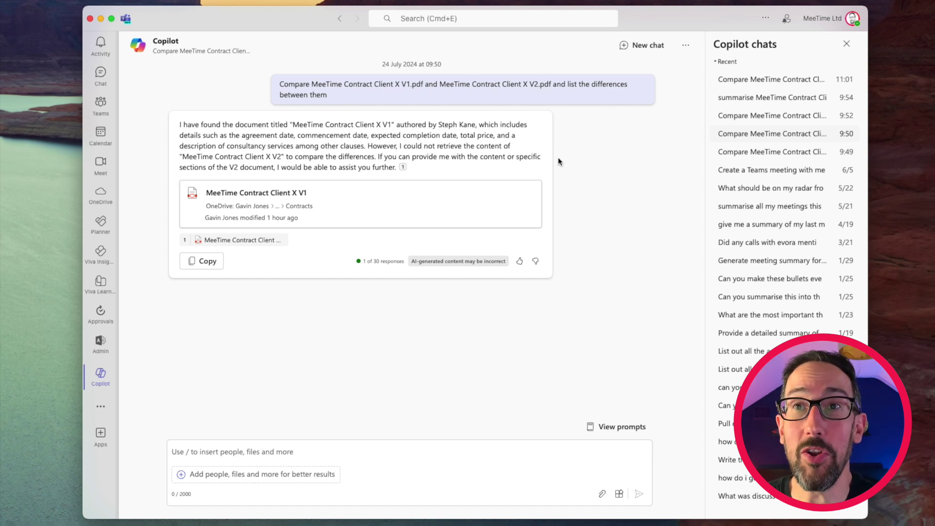
{"action": "left_click", "coordinate": [766, 117]}
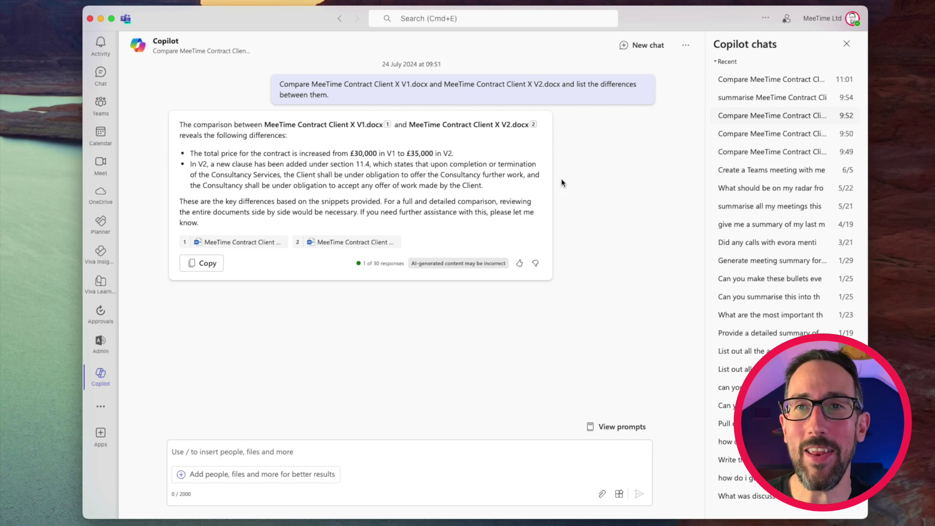
{"action": "left_click", "coordinate": [762, 101]}
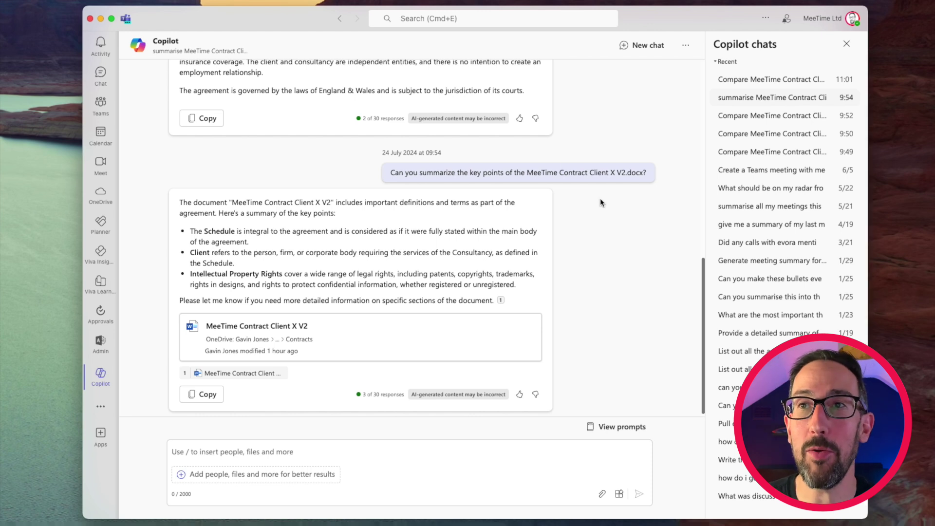
{"action": "scroll", "coordinate": [600, 198], "scroll_direction": "up", "scroll_amount": 15}
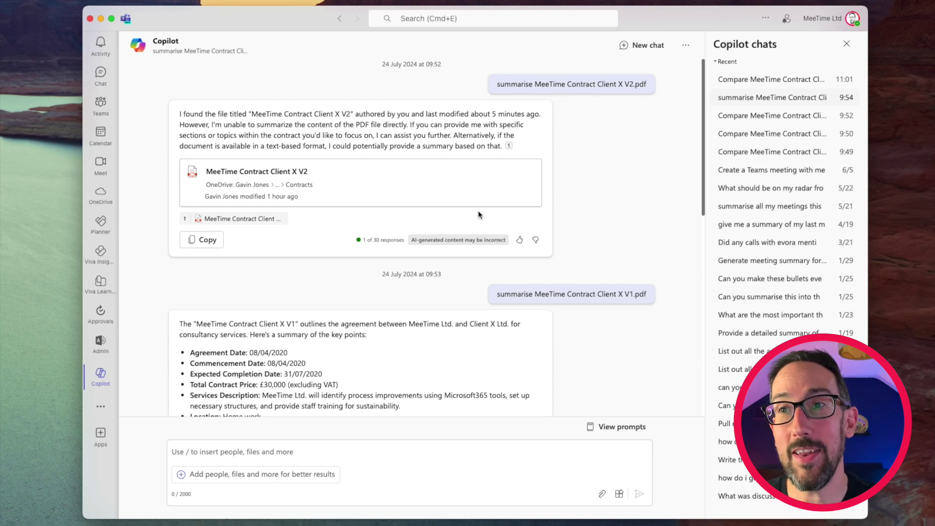
{"action": "scroll", "coordinate": [479, 215], "scroll_direction": "down", "scroll_amount": 3}
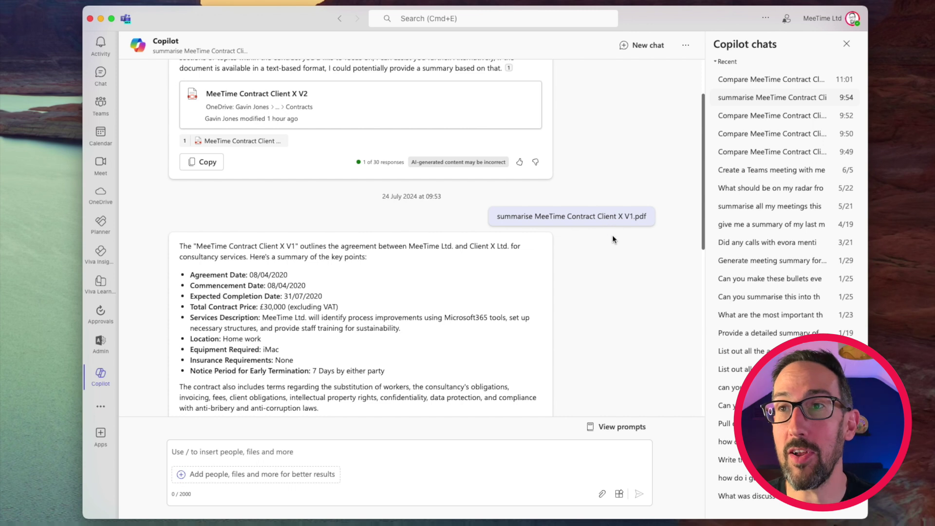
{"action": "scroll", "coordinate": [364, 303], "scroll_direction": "down", "scroll_amount": 10}
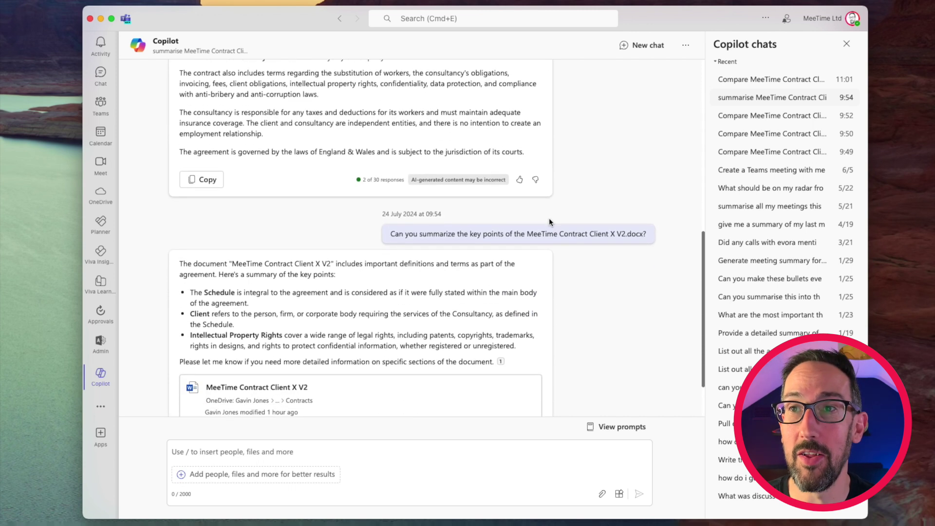
{"action": "scroll", "coordinate": [549, 222], "scroll_direction": "down", "scroll_amount": 2}
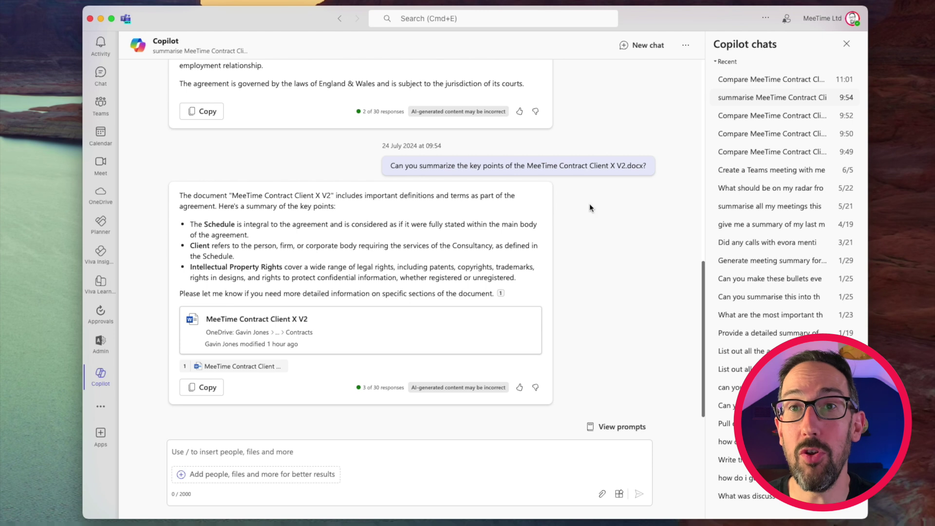
{"action": "scroll", "coordinate": [589, 203], "scroll_direction": "up", "scroll_amount": 15}
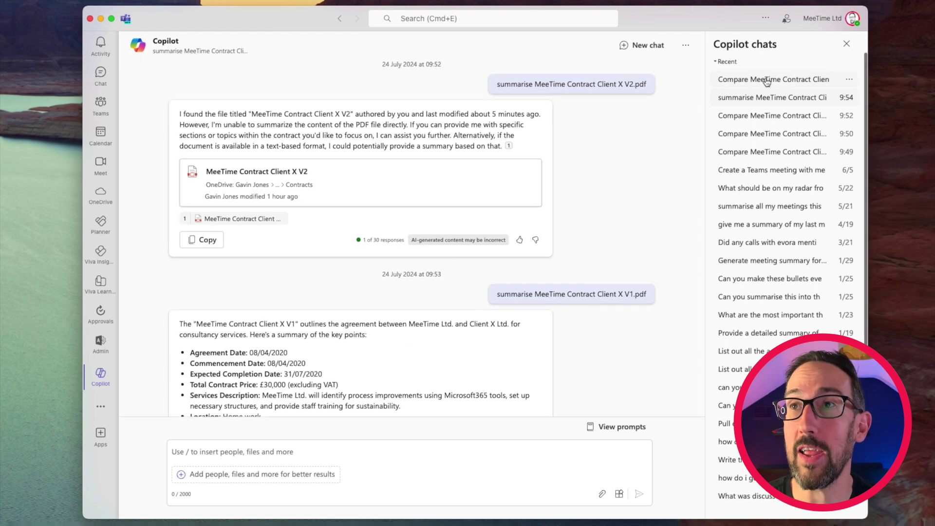
- Open the 11:01 V1-versus-V2 contract comparison chat
{"action": "left_click", "coordinate": [767, 80]}
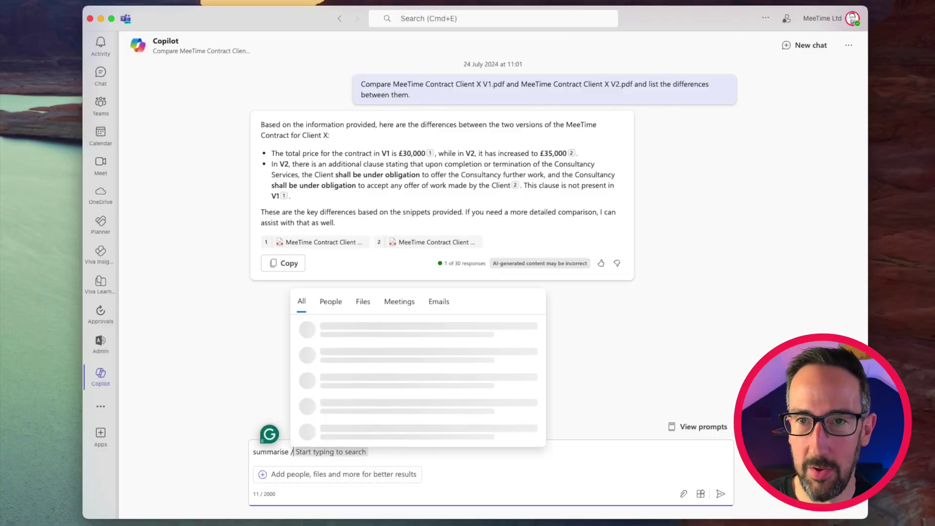
- Reference MeeTime Contract Client X V1.pdf in the summarise message and send it
{"action": "scroll", "coordinate": [400, 398], "scroll_direction": "down", "scroll_amount": 4}
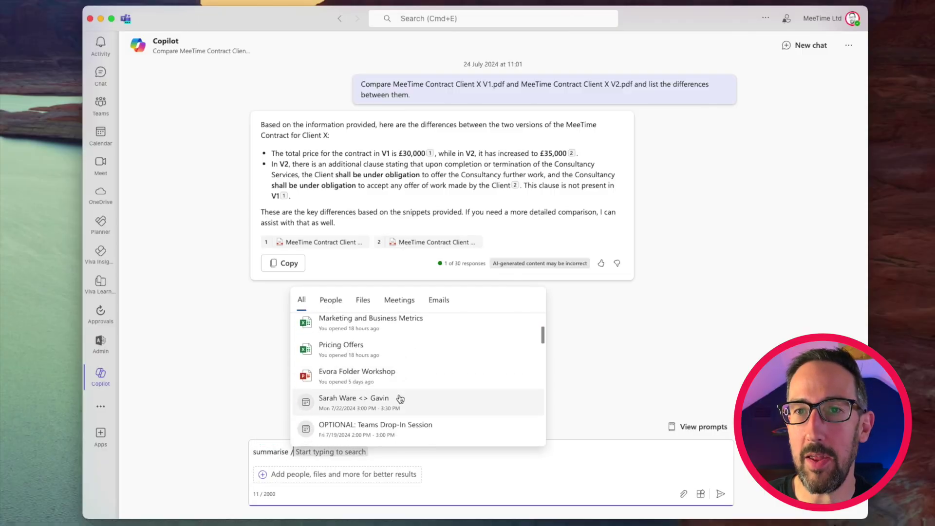
{"action": "scroll", "coordinate": [397, 397], "scroll_direction": "up", "scroll_amount": 4}
{"action": "type", "text": "meeti"}
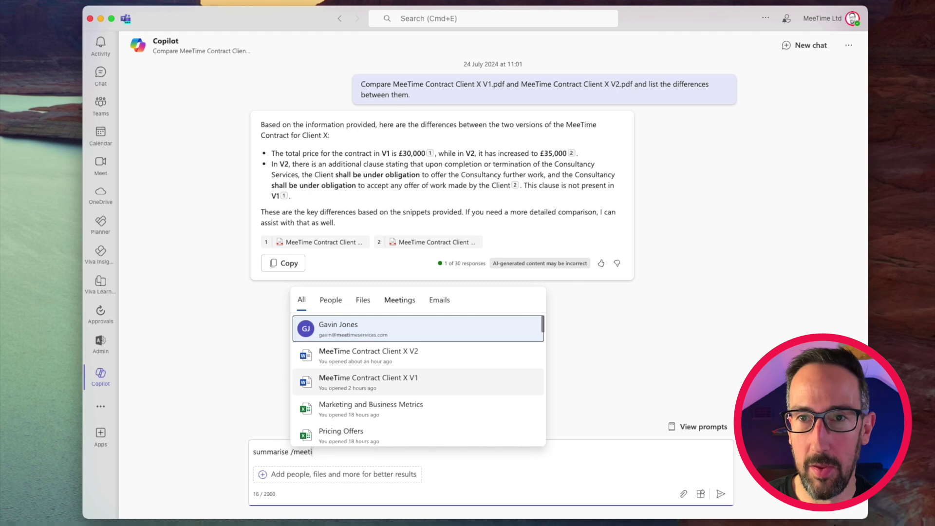
{"action": "type", "text": "me contract"}
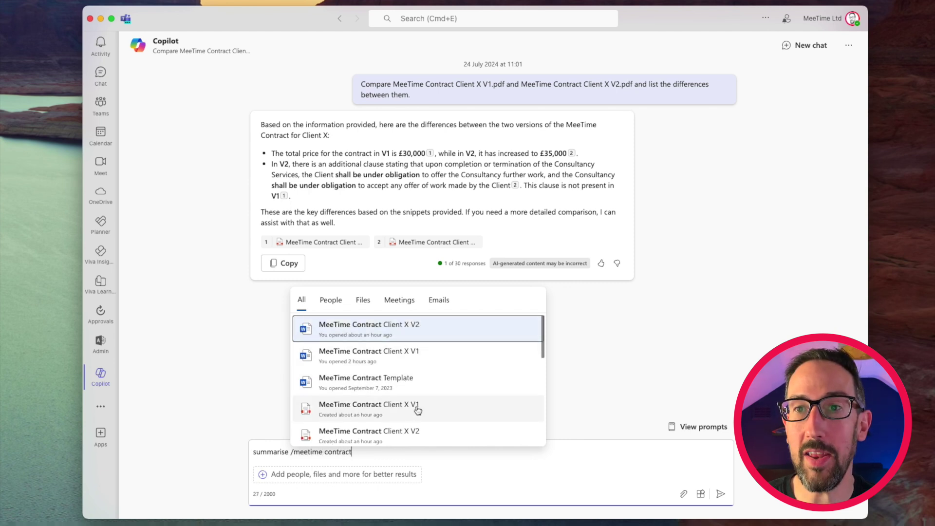
{"action": "left_click", "coordinate": [402, 412]}
{"action": "left_click", "coordinate": [721, 496]}
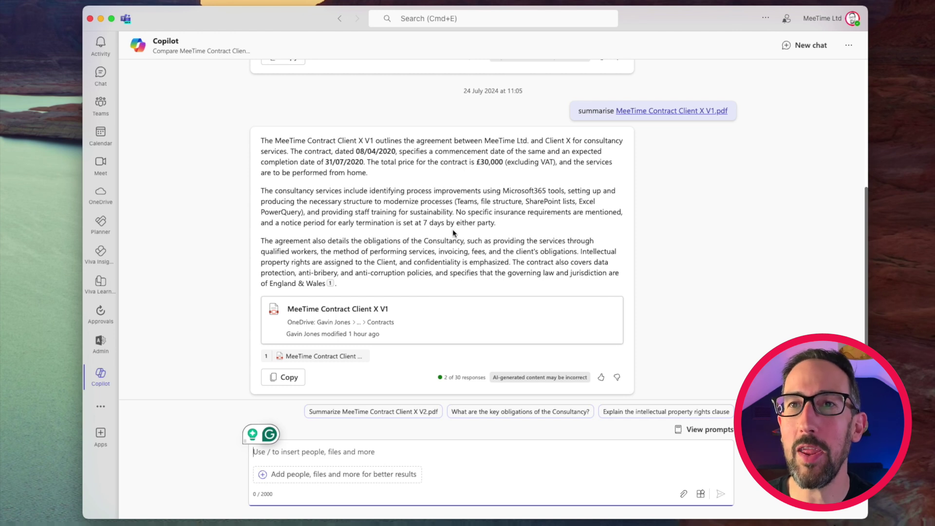
- Read the V1 summary (08/04/2020 start, £30,000 price), then bring up the past Copilot chats
{"action": "scroll", "coordinate": [455, 244], "scroll_direction": "down", "scroll_amount": 1}
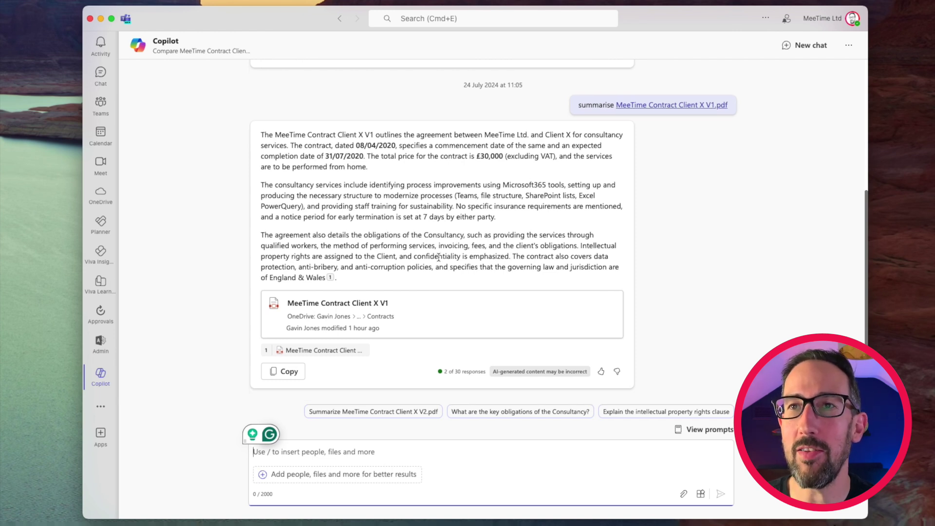
{"action": "scroll", "coordinate": [504, 230], "scroll_direction": "up", "scroll_amount": 5}
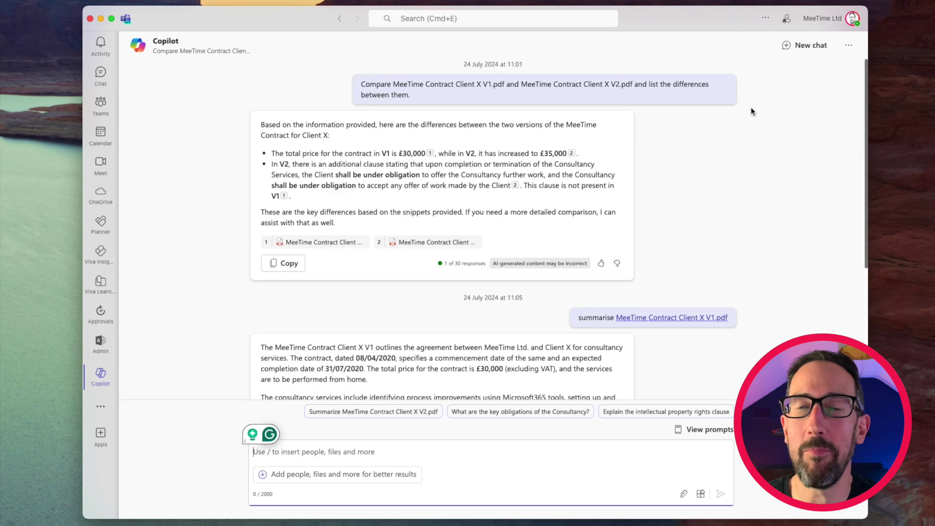
{"action": "scroll", "coordinate": [504, 230], "scroll_direction": "down", "scroll_amount": 5}
{"action": "left_click", "coordinate": [849, 45]}
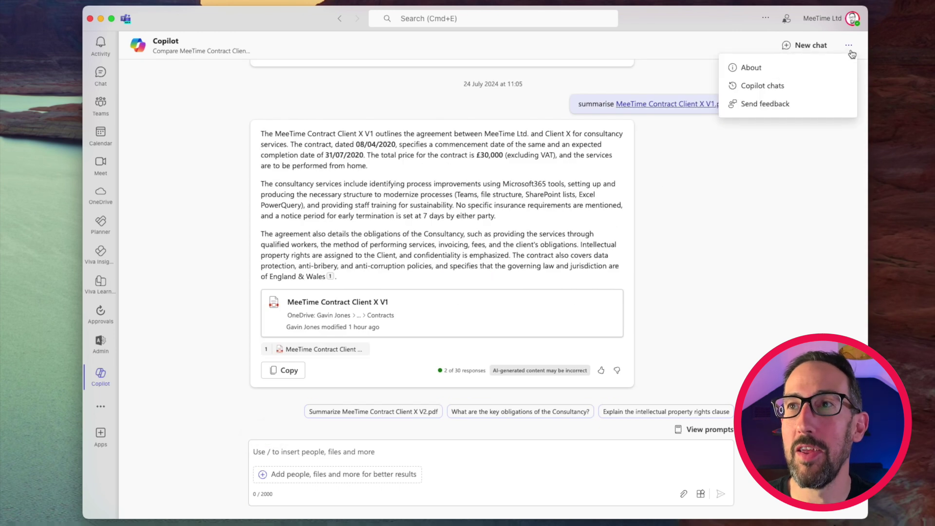
{"action": "left_click", "coordinate": [850, 47]}
{"action": "left_click", "coordinate": [849, 46]}
{"action": "left_click", "coordinate": [753, 87]}
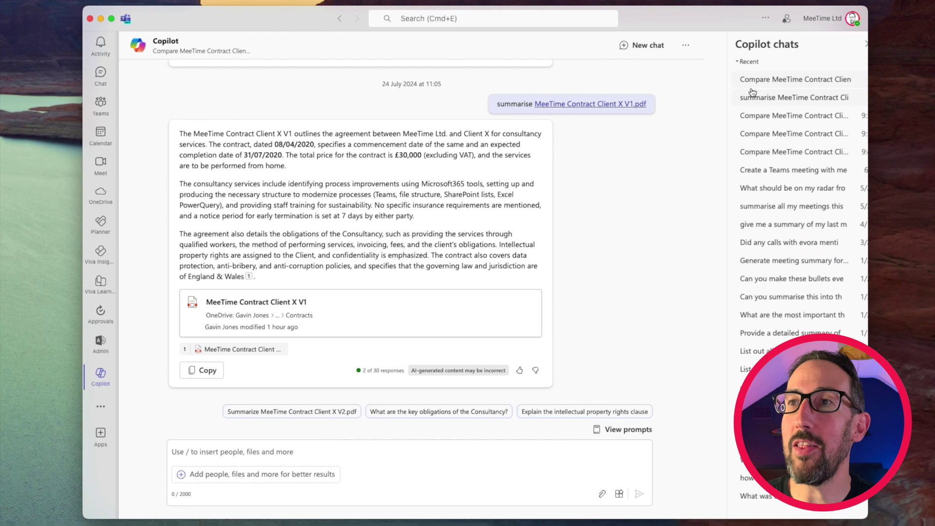
- Open the 9:49 comparison chat, then return to the most recent contract-comparison chat
{"action": "left_click", "coordinate": [769, 154]}
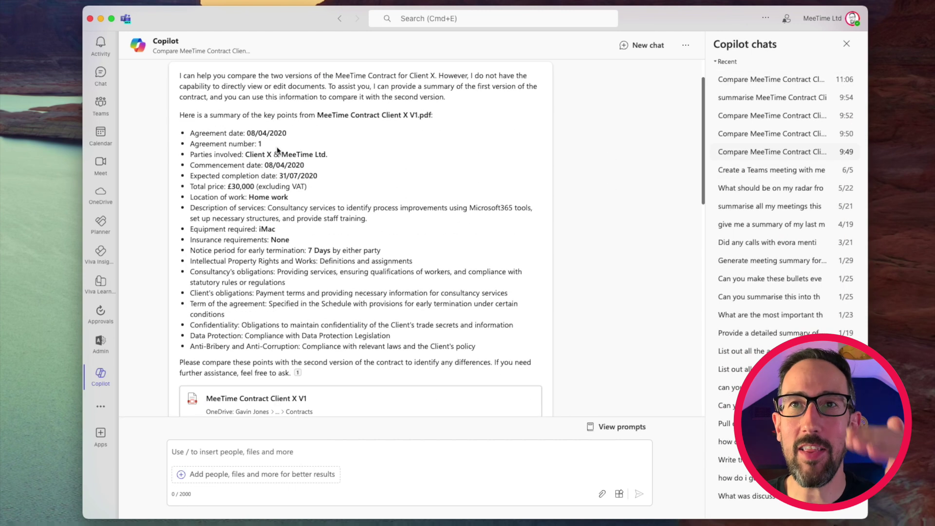
{"action": "scroll", "coordinate": [255, 171], "scroll_direction": "up", "scroll_amount": 2}
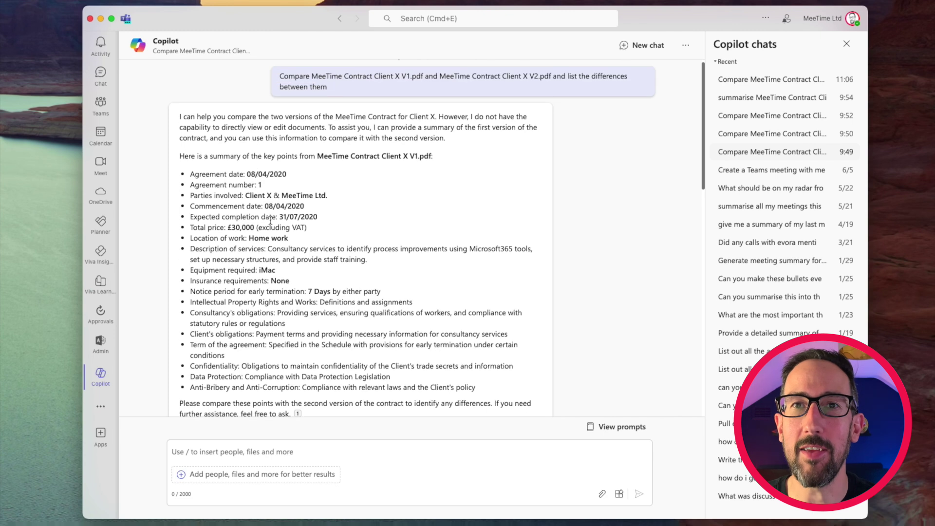
{"action": "left_click", "coordinate": [755, 81]}
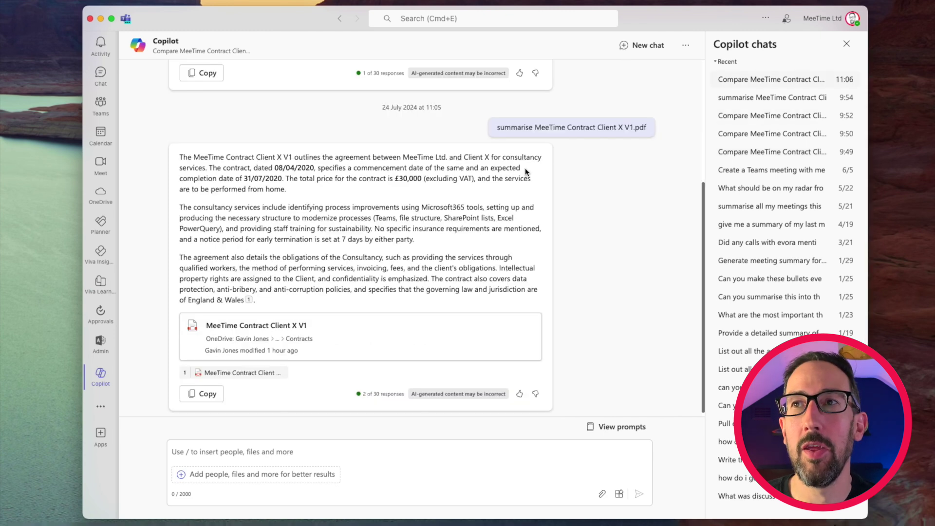
- Ask Copilot to summarise the attached MeeTime Contract Client X V2 PDF
{"action": "left_click", "coordinate": [254, 457]}
{"action": "type", "text": "comapr"}
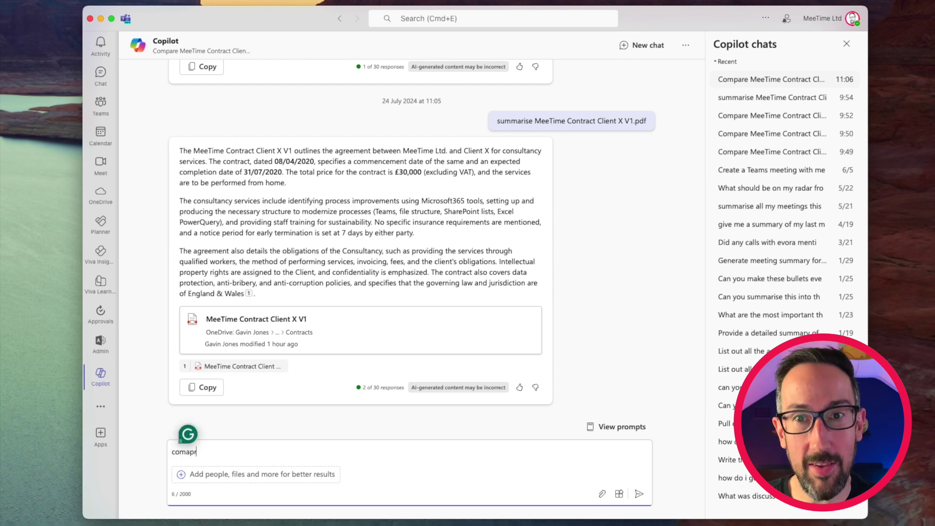
{"action": "type", "text": "e"}
{"action": "key", "text": "BackSpace"}
{"action": "key", "text": "BackSpace"}
{"action": "key", "text": "BackSpace"}
{"action": "key", "text": "BackSpace"}
{"action": "key", "text": "BackSpace"}
{"action": "key", "text": "BackSpace"}
{"action": "key", "text": "BackSpace"}
{"action": "type", "text": "s"}
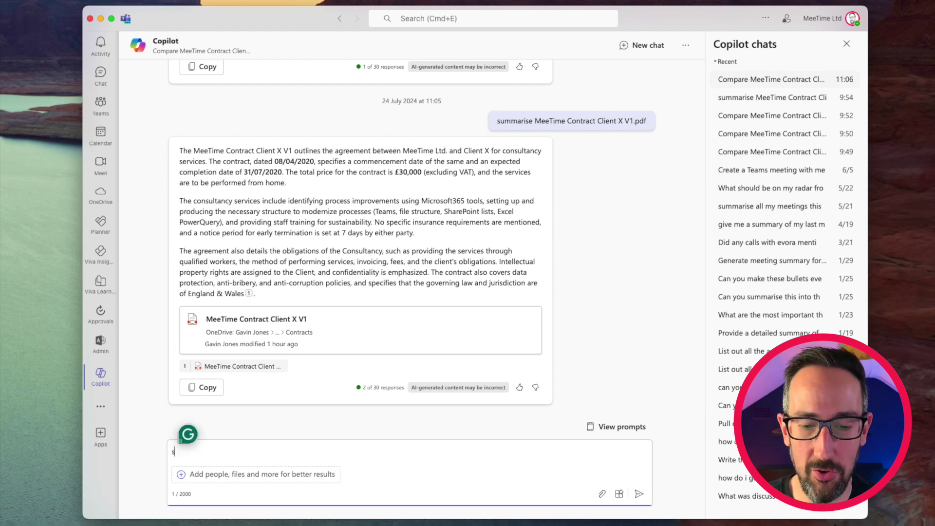
{"action": "type", "text": "ummarise /"}
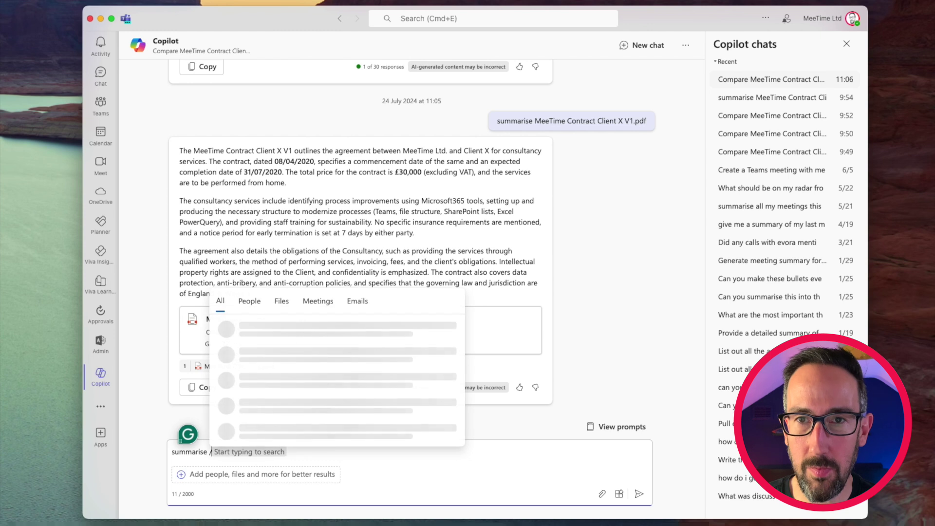
{"action": "scroll", "coordinate": [359, 398], "scroll_direction": "down", "scroll_amount": 5}
{"action": "scroll", "coordinate": [360, 398], "scroll_direction": "up", "scroll_amount": 5}
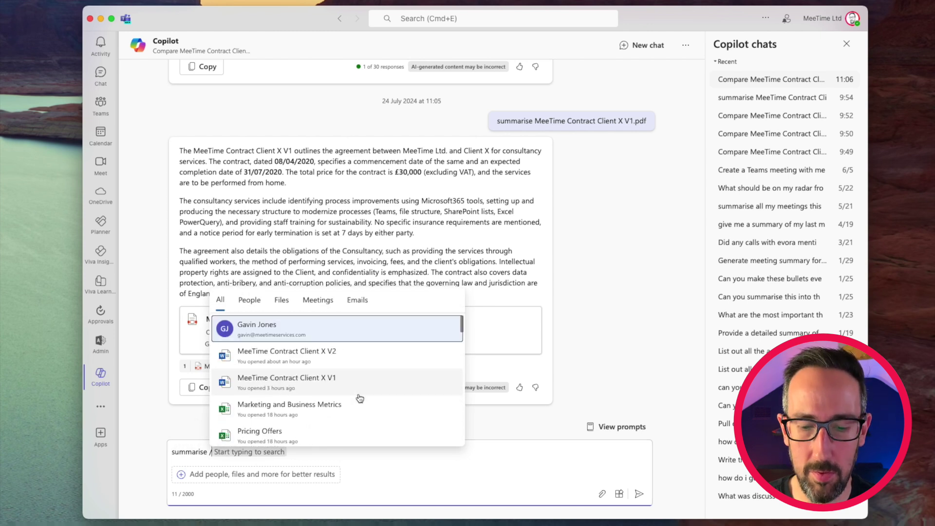
{"action": "type", "text": "meetime"}
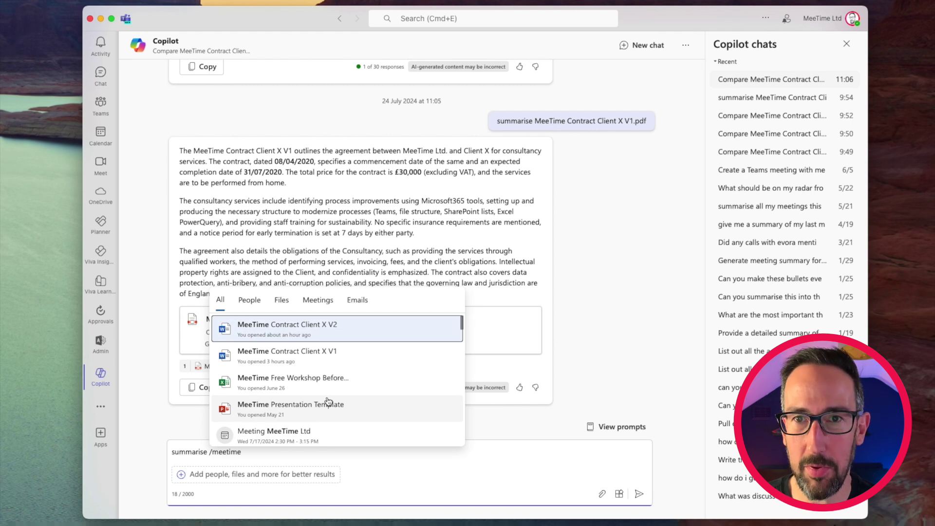
{"action": "type", "text": "contact"}
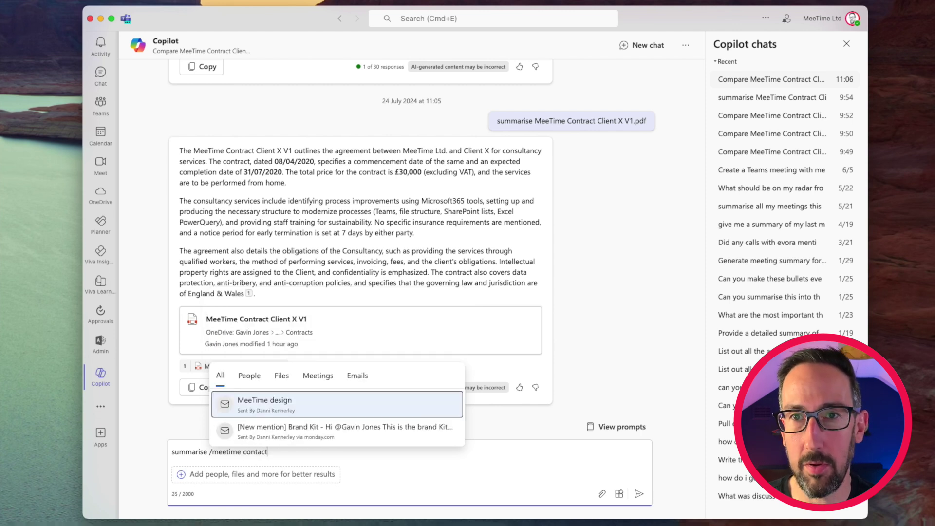
{"action": "key", "text": "BackSpace"}
{"action": "key", "text": "BackSpace"}
{"action": "key", "text": "BackSpace"}
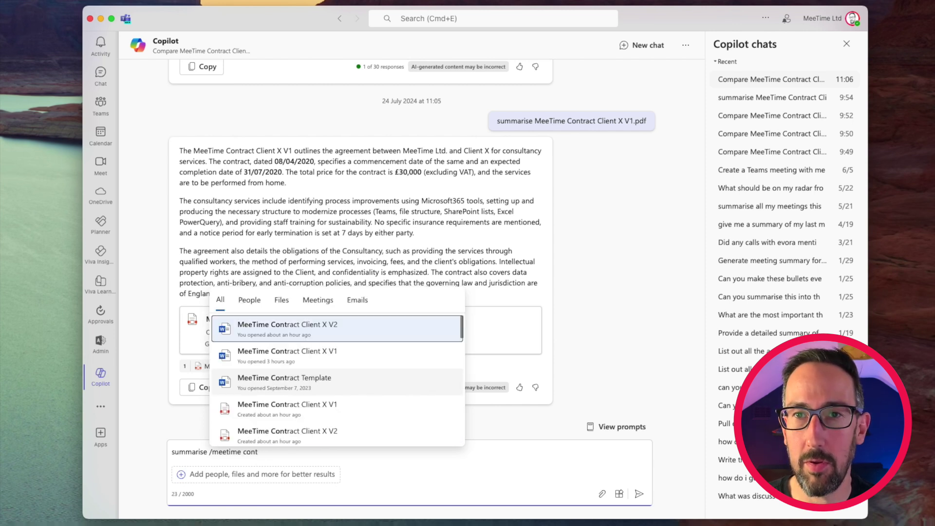
{"action": "left_click", "coordinate": [303, 435]}
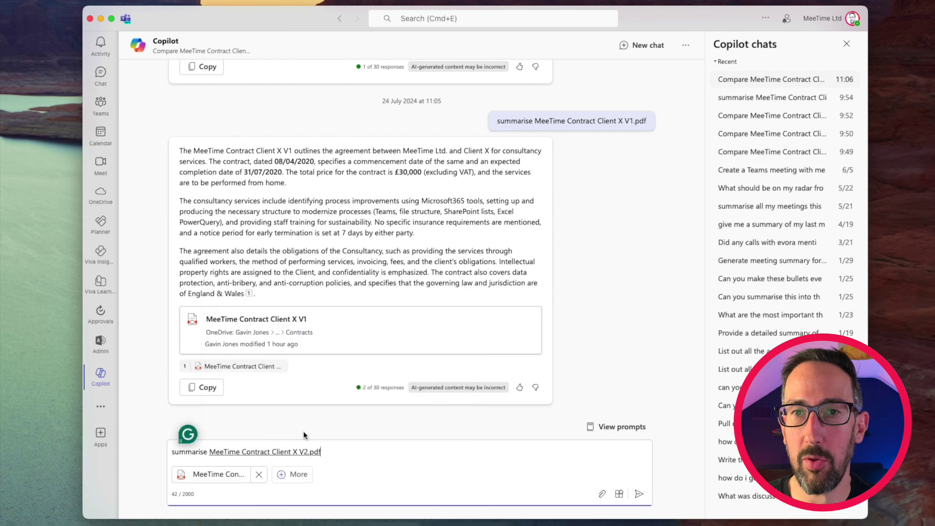
{"action": "left_click", "coordinate": [640, 495]}
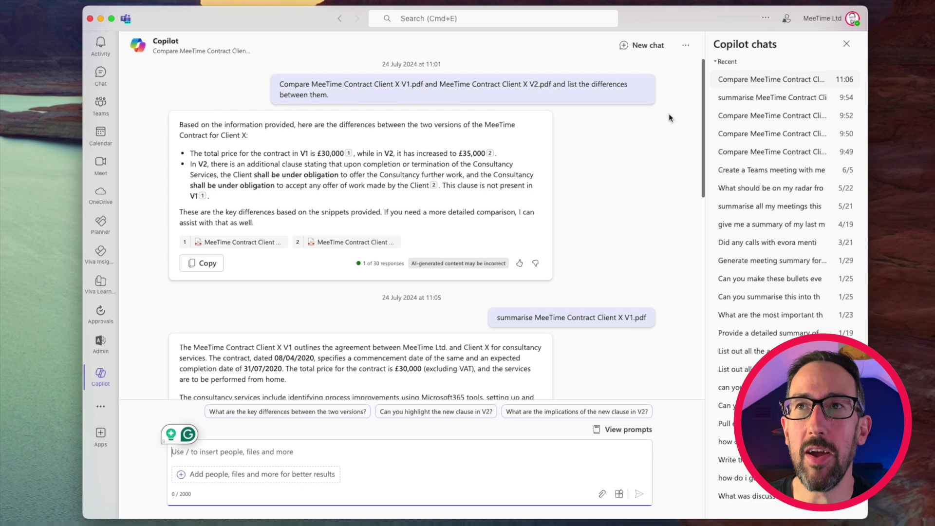
- In a new chat, ask Copilot to summarise the MeeTime Contract Client X V1 PDF
{"action": "left_click", "coordinate": [636, 48]}
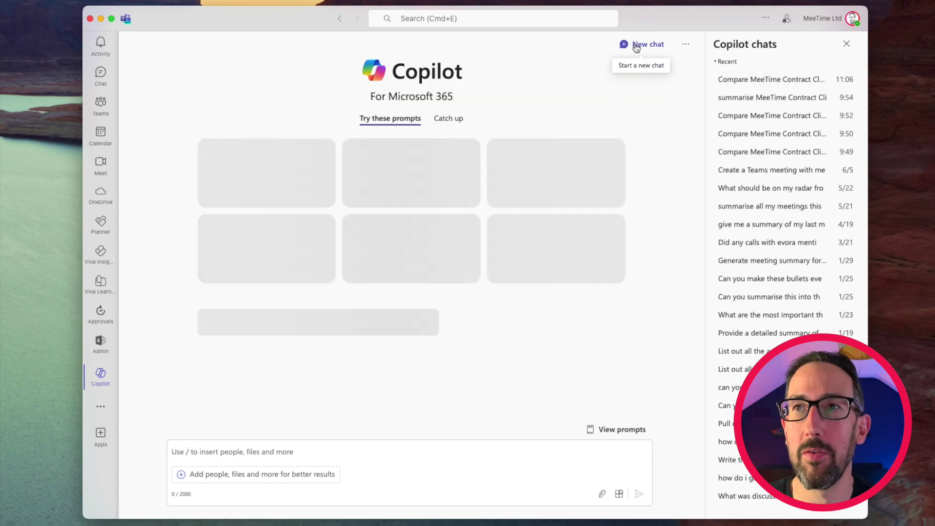
{"action": "left_click", "coordinate": [231, 450]}
{"action": "type", "text": "sumari"}
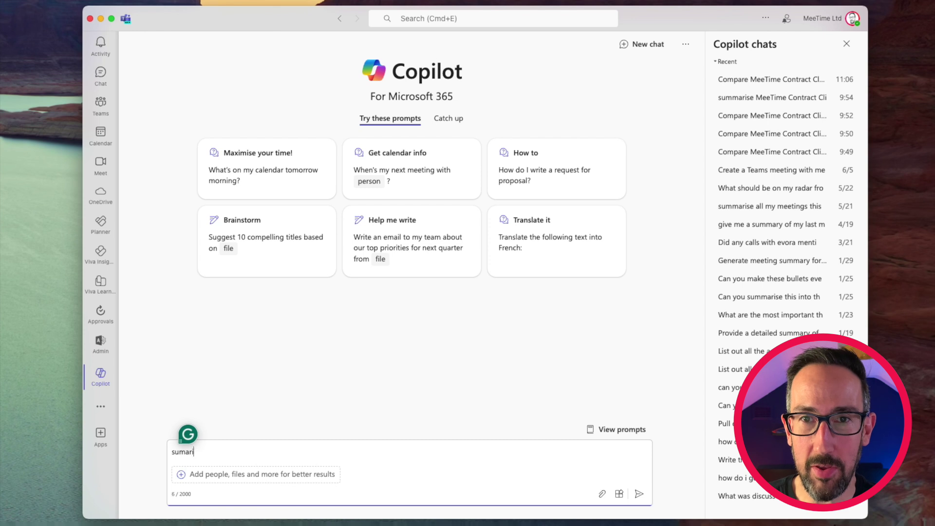
{"action": "type", "text": "ee /"}
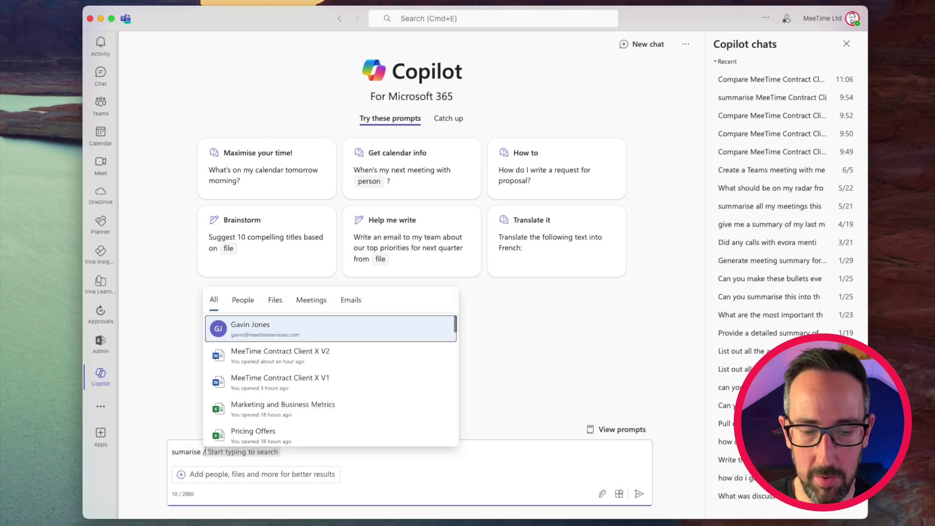
{"action": "type", "text": "meetime cont"}
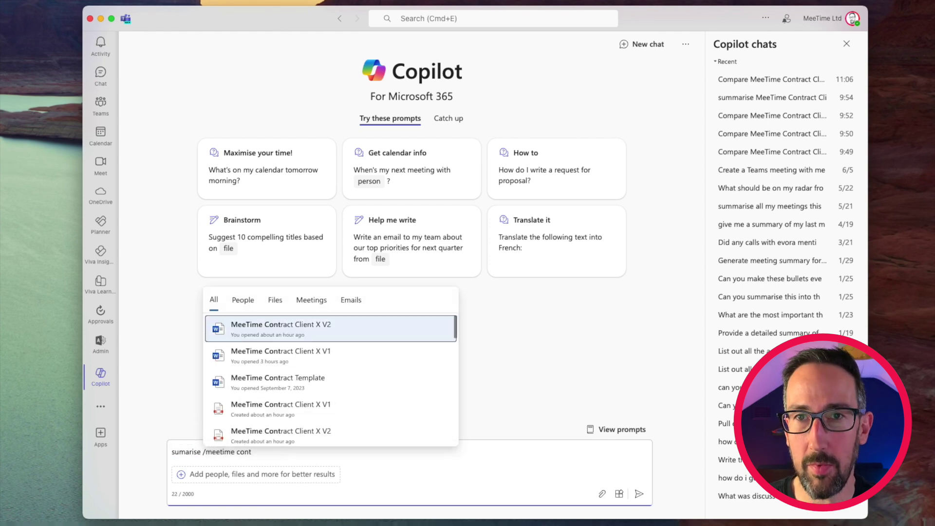
{"action": "left_click", "coordinate": [293, 409]}
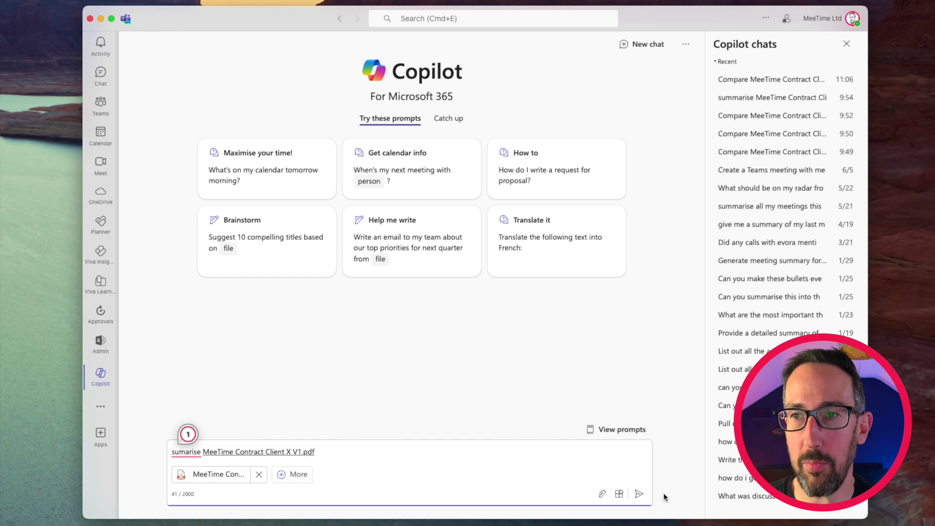
{"action": "left_click", "coordinate": [639, 495]}
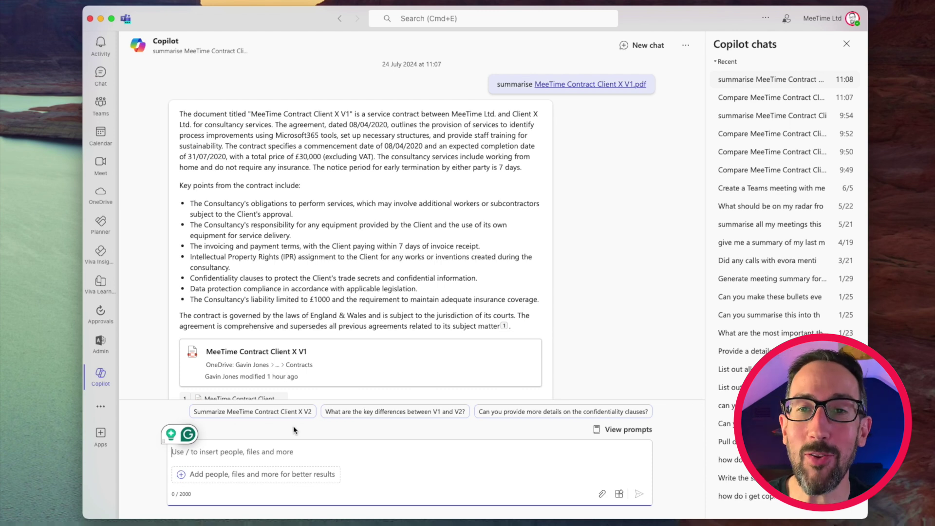
- In a new chat, ask Copilot to compare the V1 and V2 PDFs and list the differences between them
{"action": "left_click", "coordinate": [634, 45]}
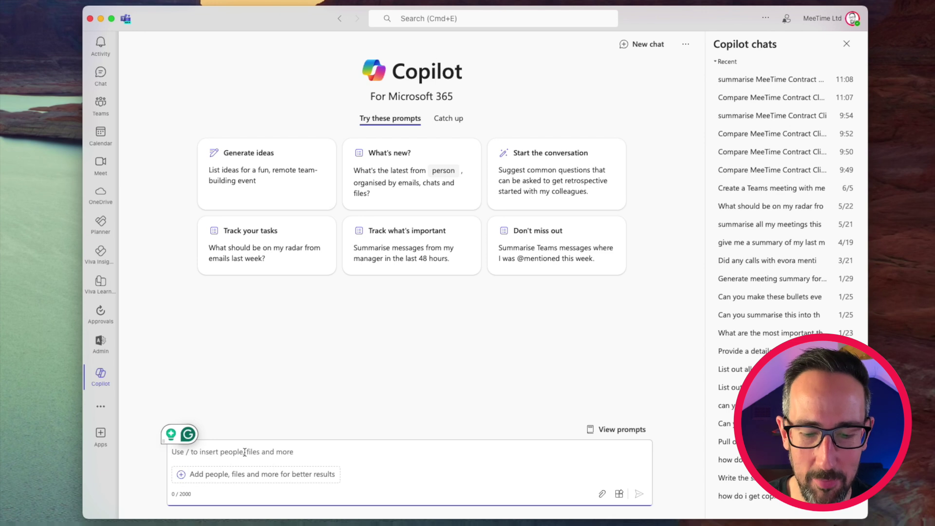
{"action": "type", "text": "compare MeeTime Contract Client X V1.pdf and MeeTime Contract Client X V2.pdf and list the differenc"}
{"action": "type", "text": "between them"}
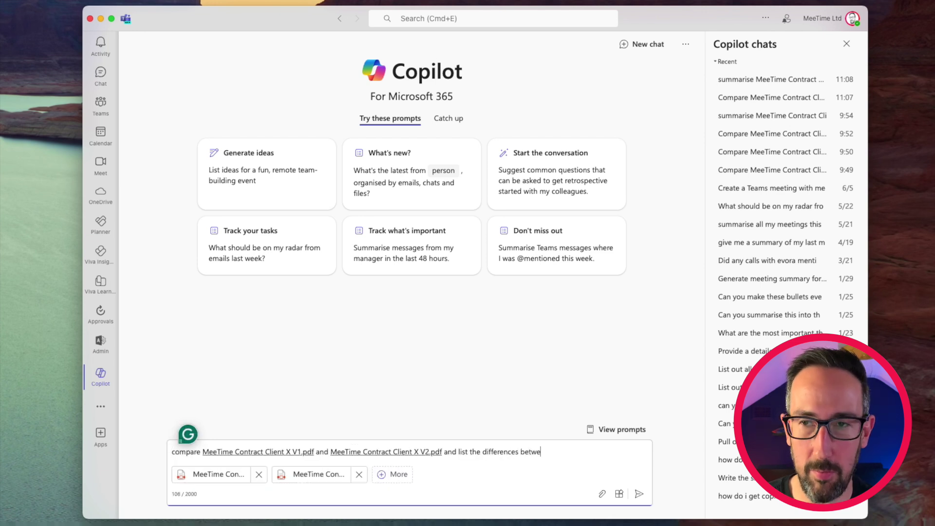
{"action": "key", "text": "Return"}
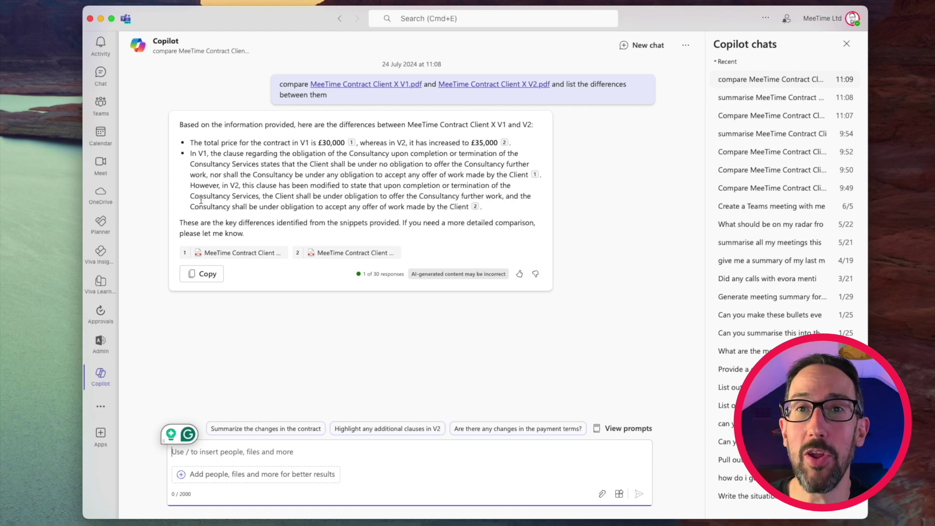
{"action": "mouse_move", "coordinate": [489, 206]}
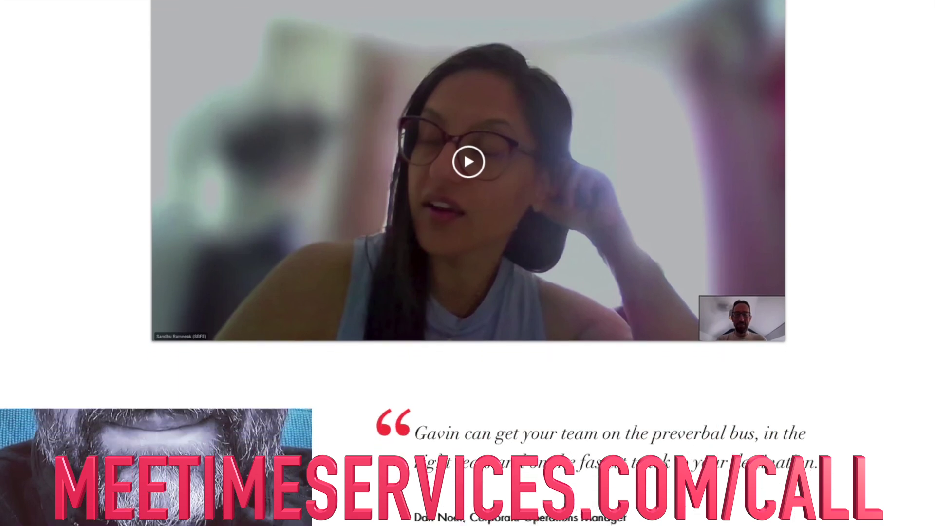
{"action": "scroll", "coordinate": [468, 263], "scroll_direction": "down", "scroll_amount": 14}
{"action": "scroll", "coordinate": [468, 263], "scroll_direction": "down", "scroll_amount": 15}
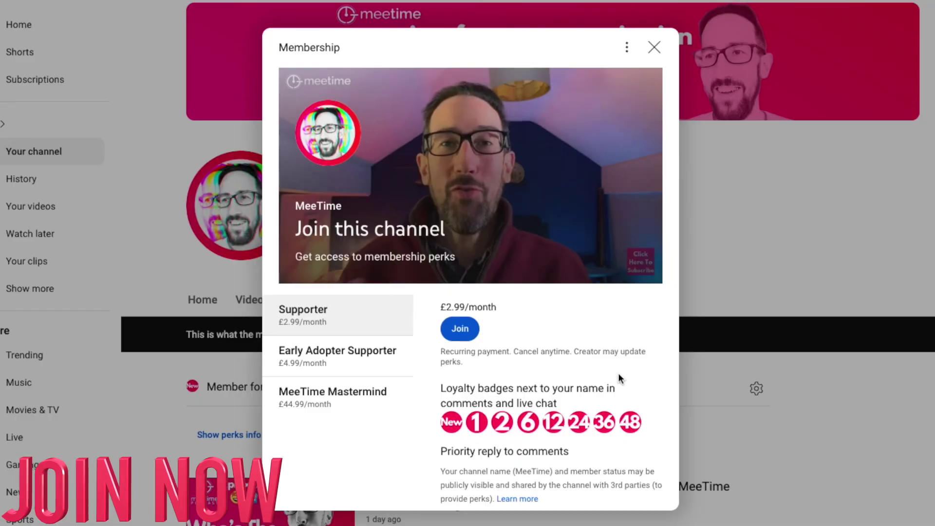
- Expand the full perk descriptions of the Early Adopter Supporter membership tier
{"action": "scroll", "coordinate": [621, 379], "scroll_direction": "down", "scroll_amount": 1}
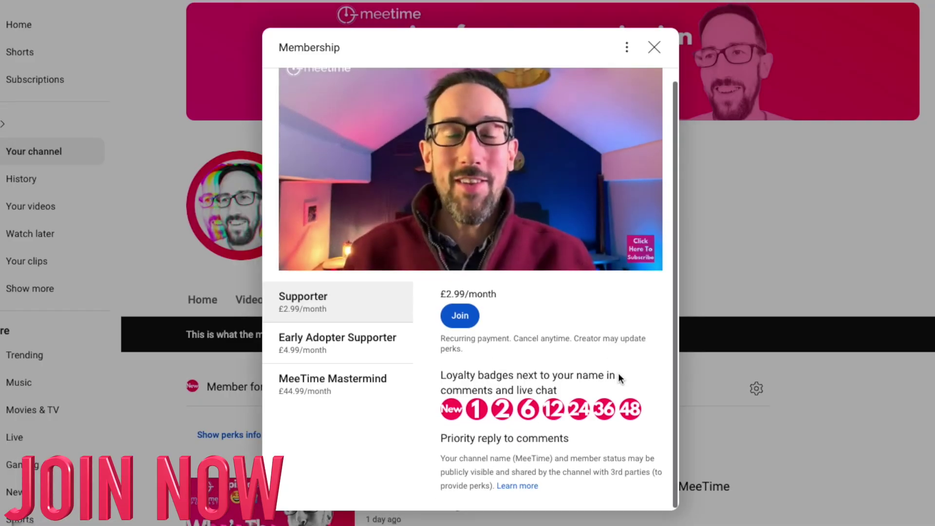
{"action": "left_click", "coordinate": [333, 344]}
{"action": "scroll", "coordinate": [503, 399], "scroll_direction": "down", "scroll_amount": 1}
{"action": "scroll", "coordinate": [504, 398], "scroll_direction": "up", "scroll_amount": 2}
{"action": "left_click", "coordinate": [518, 476]}
- Expand the perks of the £44.99/month MeeTime Mastermind tier
{"action": "scroll", "coordinate": [521, 453], "scroll_direction": "down", "scroll_amount": 2}
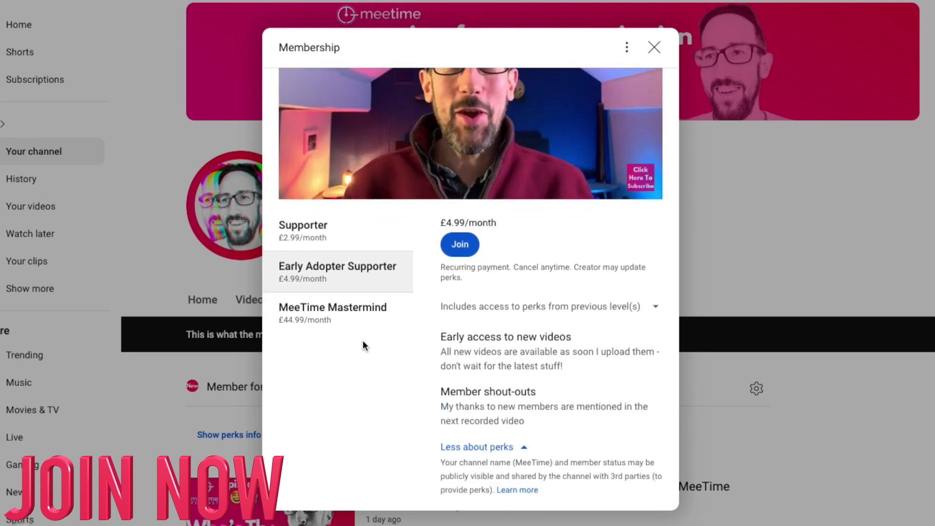
{"action": "left_click", "coordinate": [351, 311]}
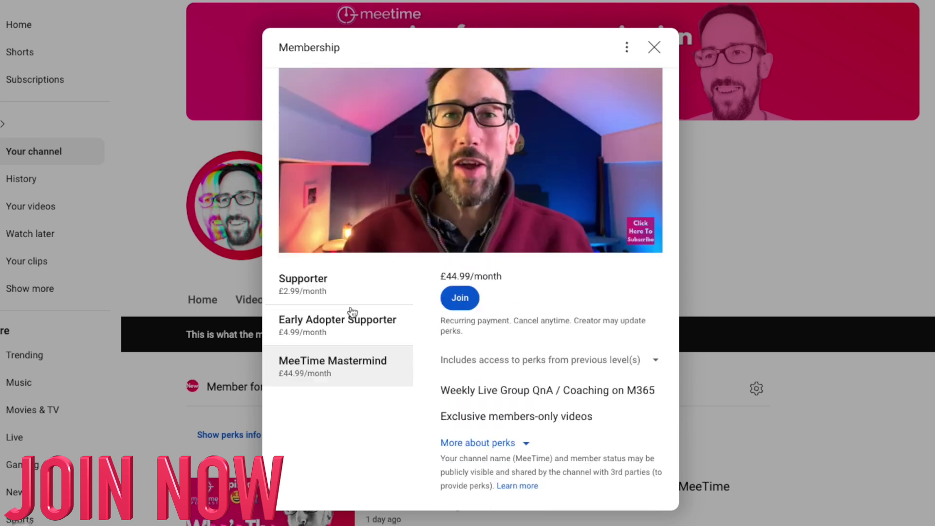
{"action": "left_click", "coordinate": [520, 443]}
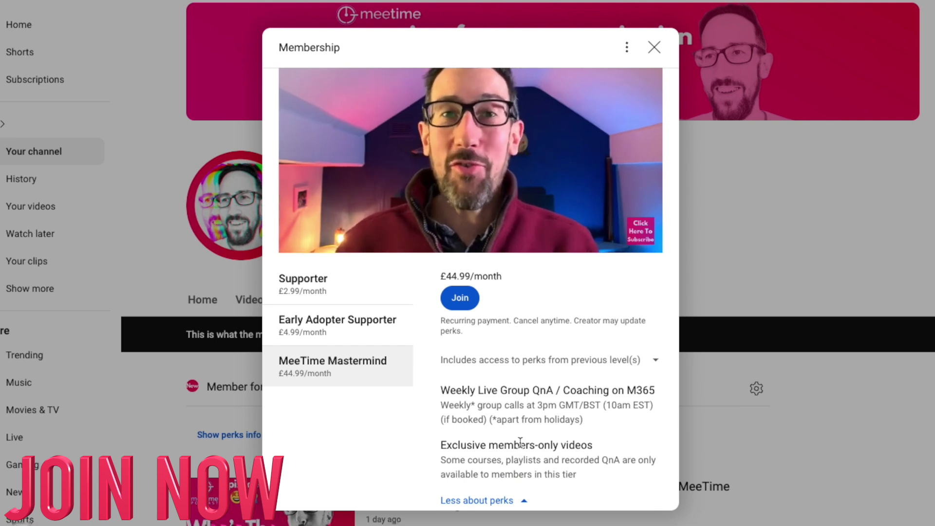
{"action": "scroll", "coordinate": [520, 442], "scroll_direction": "up", "scroll_amount": 1}
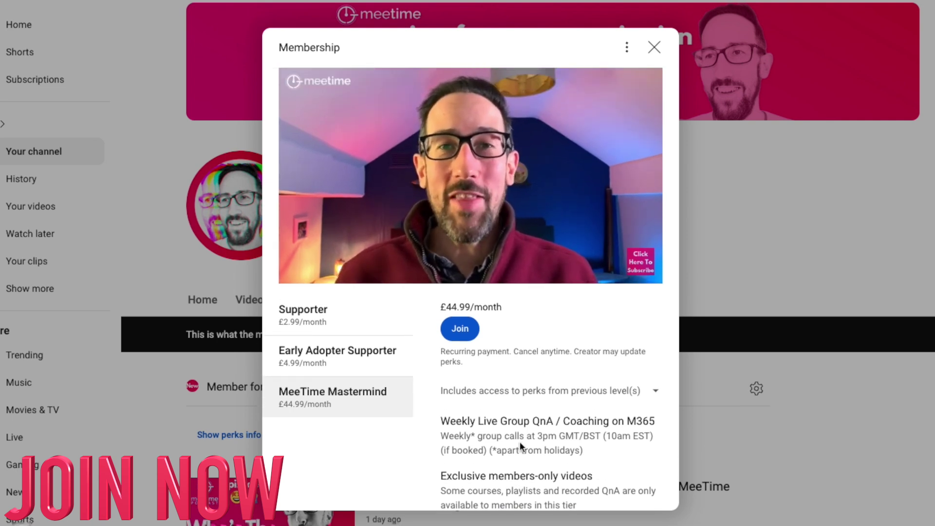